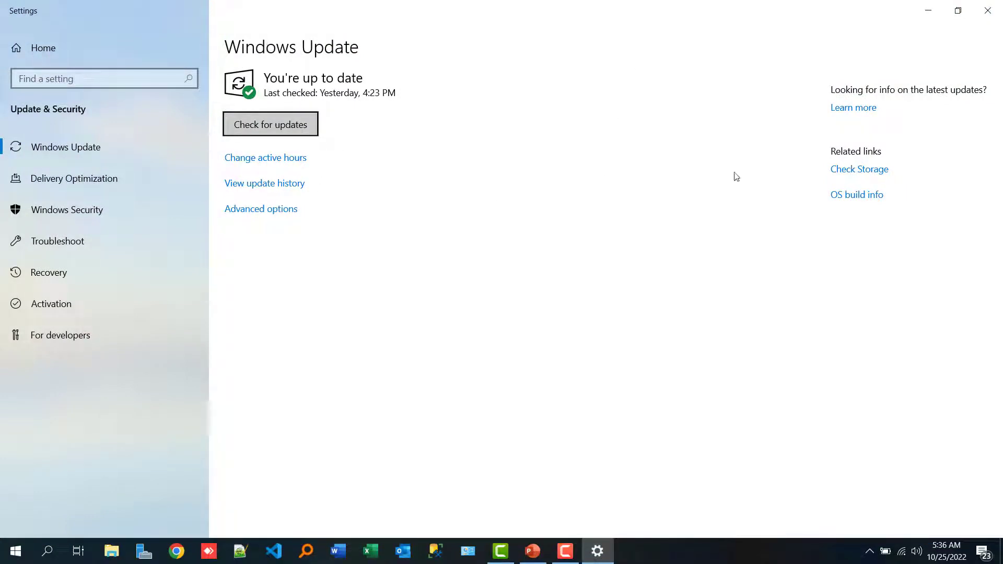
# Close the Settings window and search Google in Chrome for "system requirements for NAV 2018 + msdn".
pyautogui.click(994, 8)
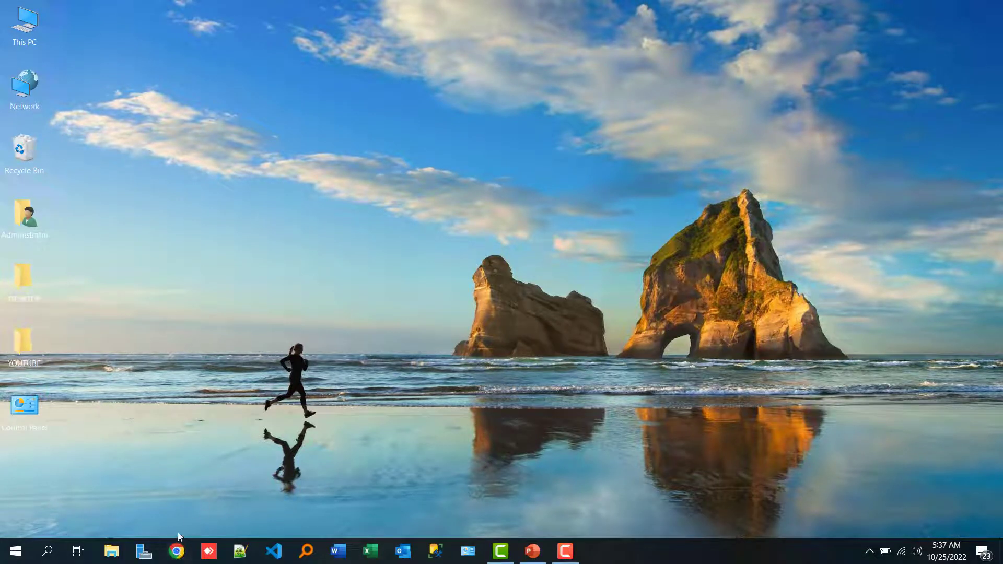
pyautogui.click(178, 557)
pyautogui.click(368, 242)
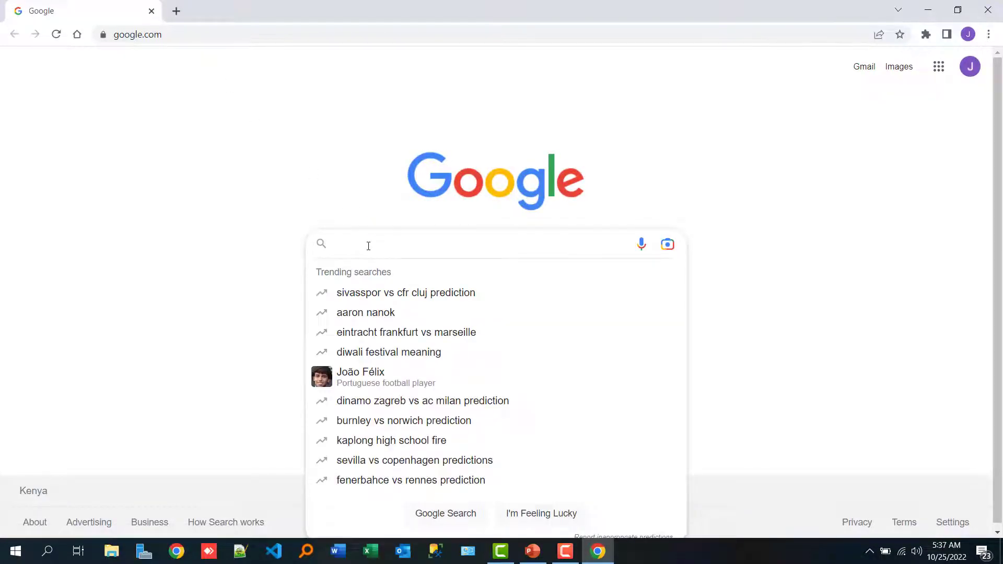
pyautogui.write('system')
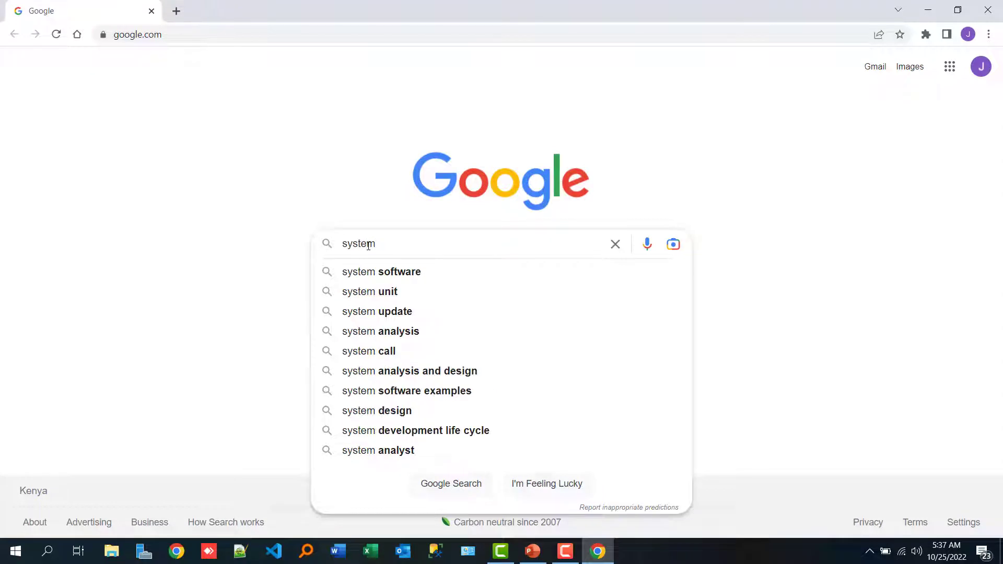
pyautogui.write(' requiremen')
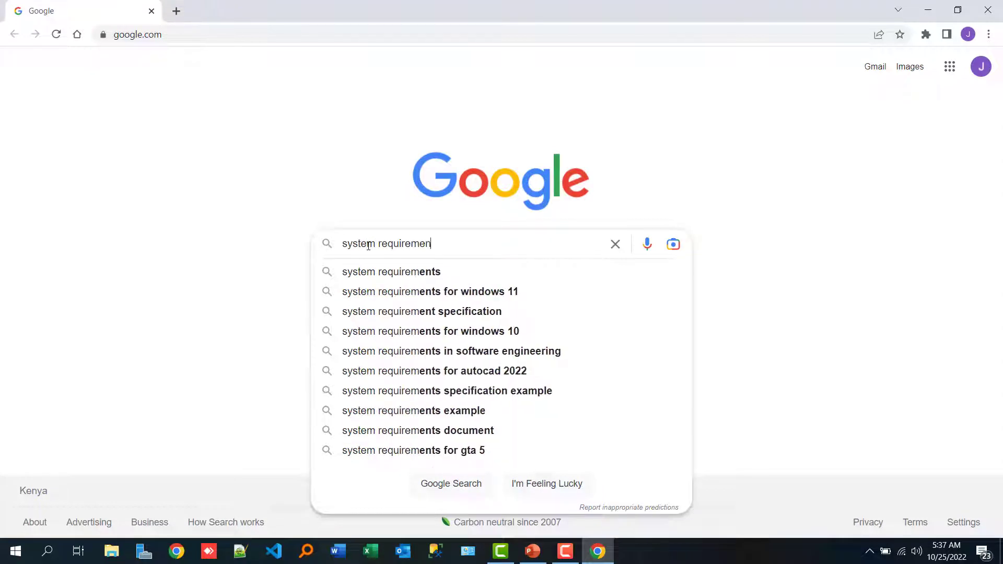
pyautogui.write('ts for ')
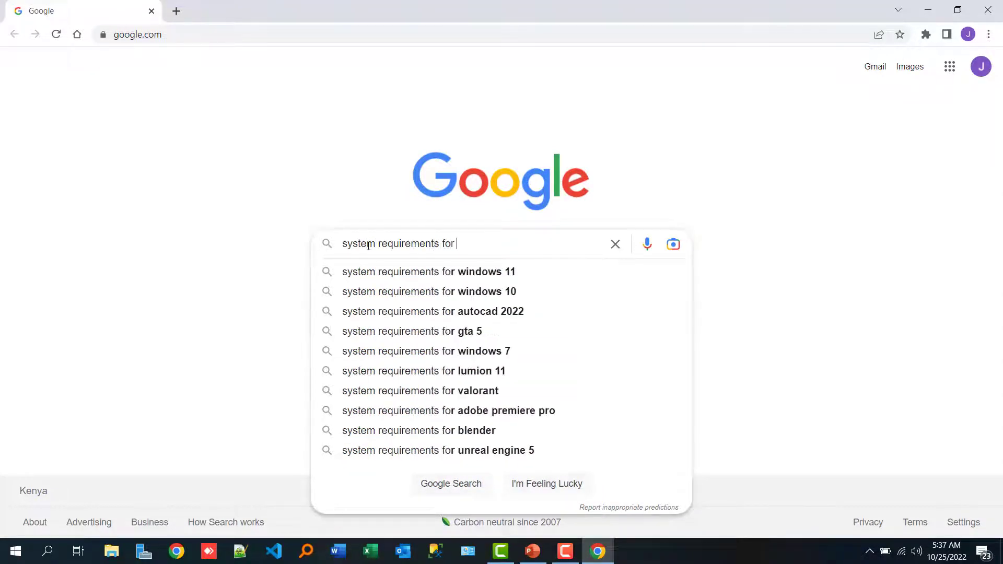
pyautogui.write('NAV 201')
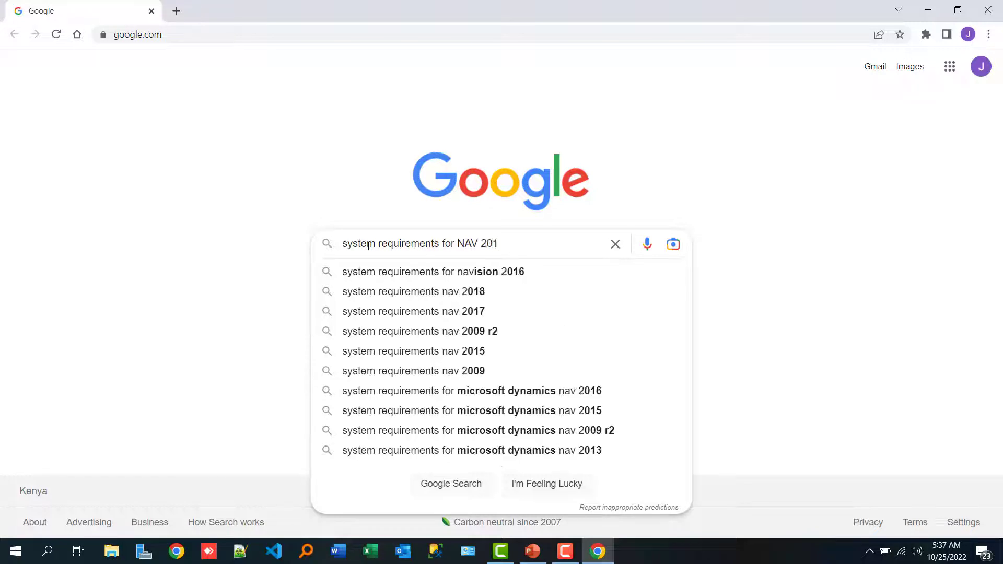
pyautogui.write('8 + ms')
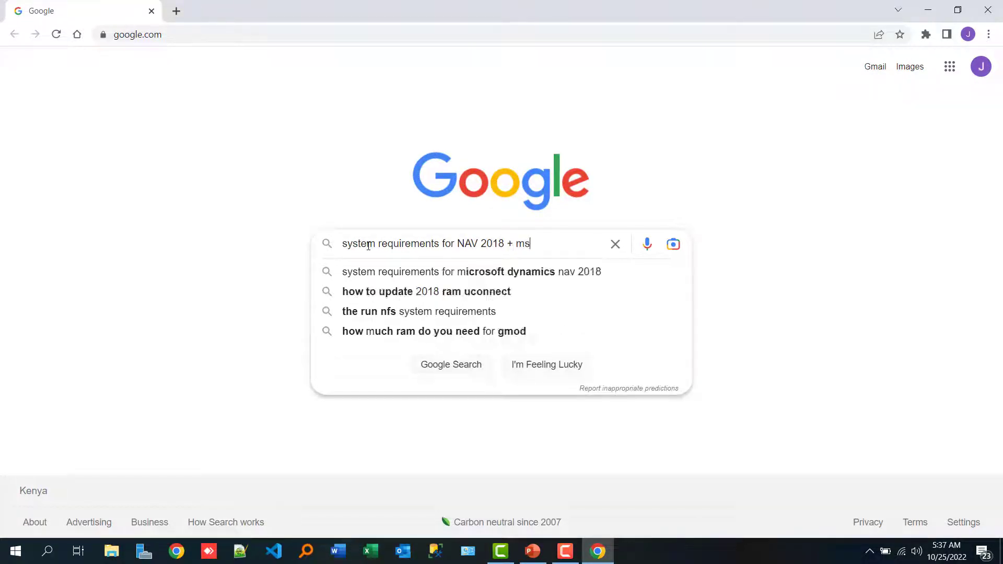
pyautogui.write('dn')
pyautogui.press('Return')
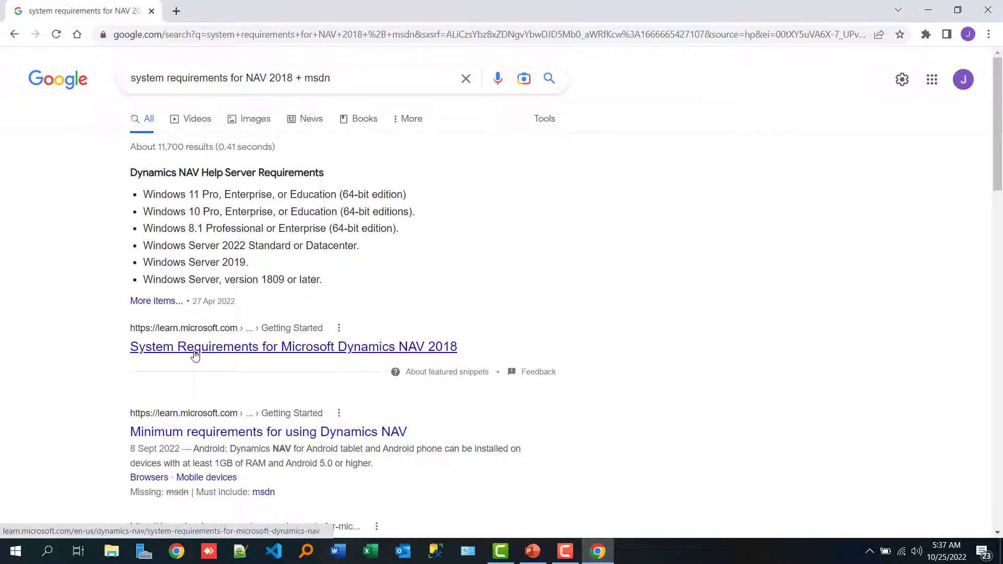
# Open the Microsoft Learn result "System Requirements for Microsoft Dynamics NAV 2018" in a new browser tab and switch to it.
pyautogui.rightClick(193, 350)
pyautogui.click(247, 361)
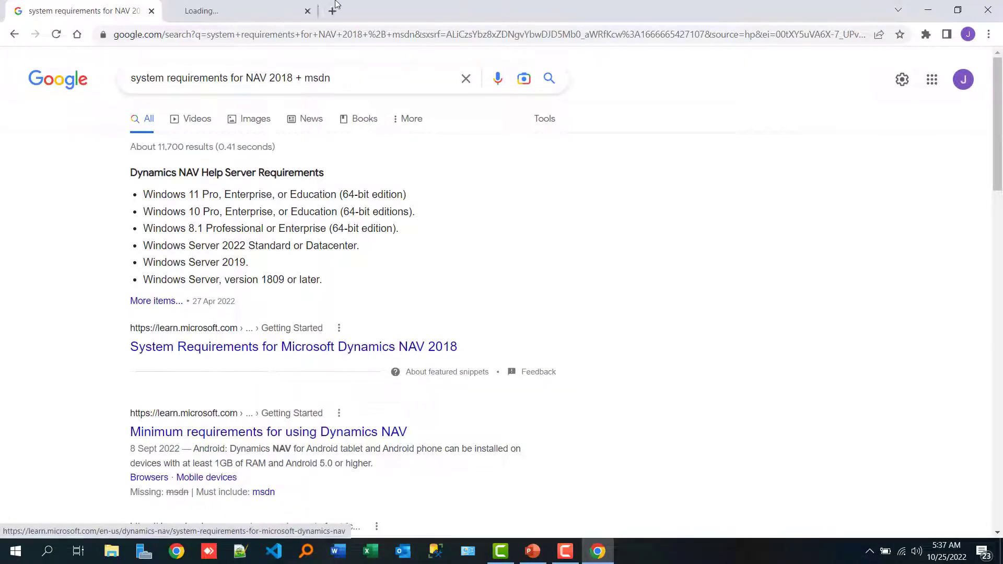
pyautogui.click(241, 11)
# Review the Client Components requirements for the Windows client, Development Environment, Web client and Universal App.
pyautogui.scroll(-1, 484, 230)
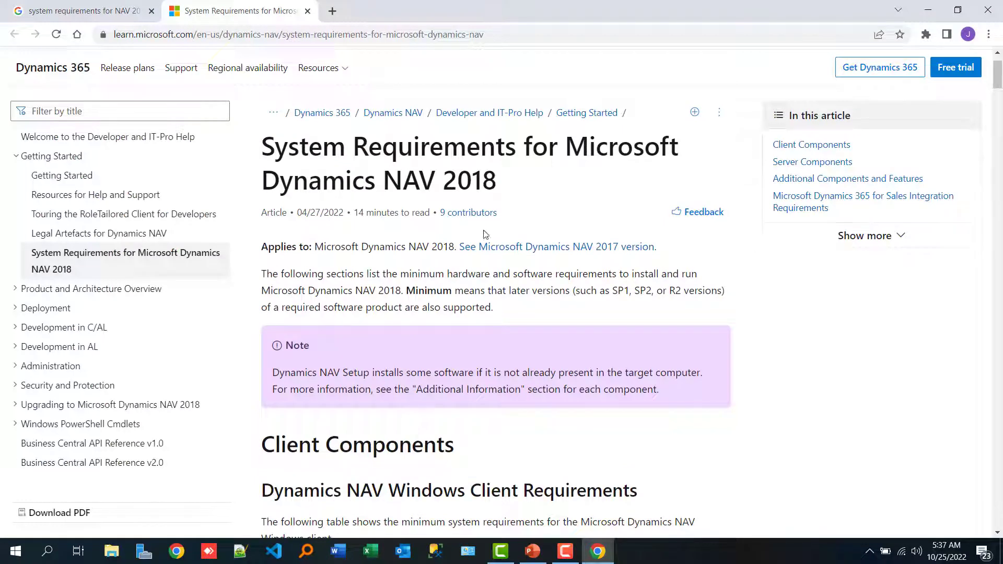
pyautogui.scroll(-3, 484, 229)
pyautogui.scroll(-1, 484, 230)
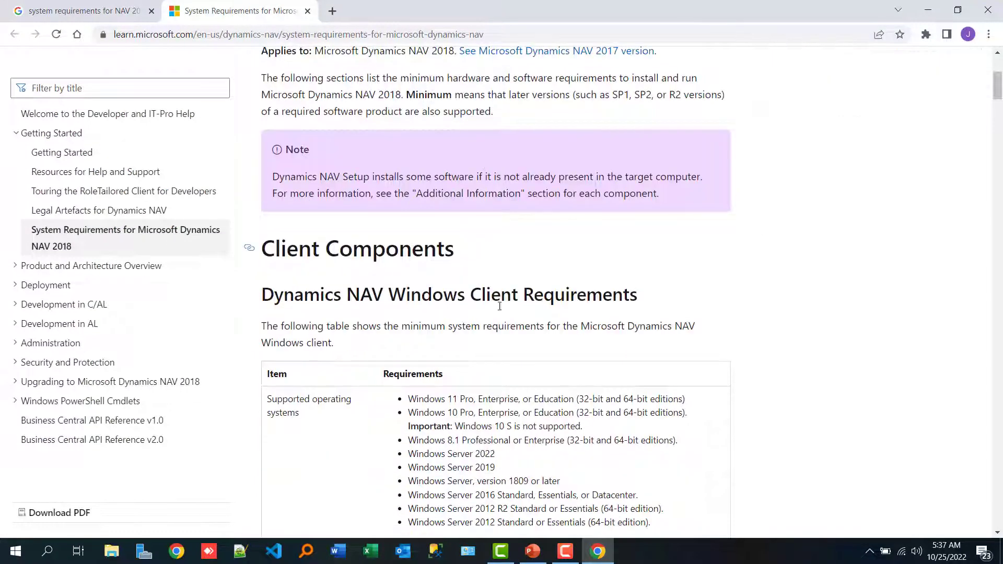
pyautogui.scroll(-1, 504, 311)
pyautogui.scroll(-2, 504, 312)
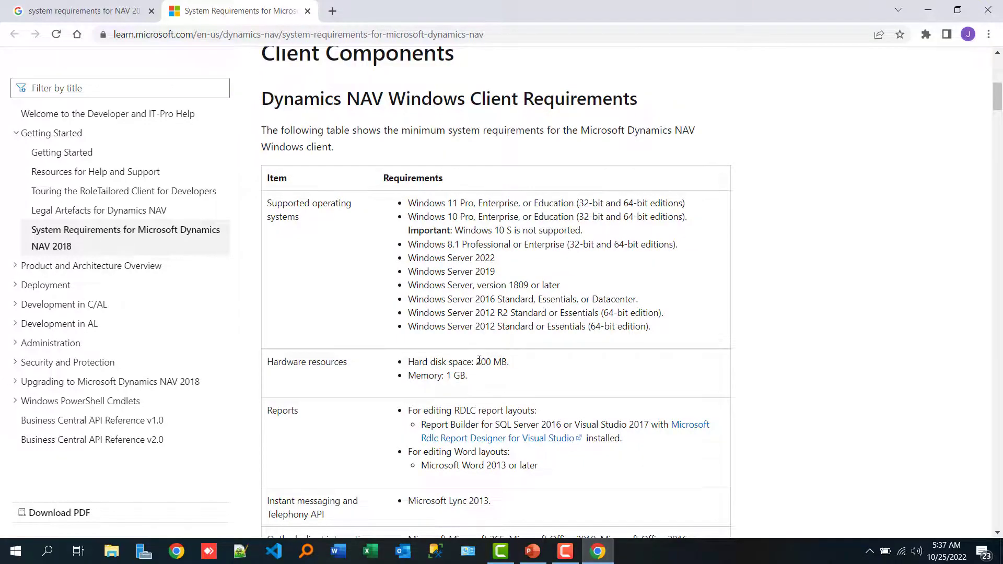
pyautogui.scroll(-12, 479, 360)
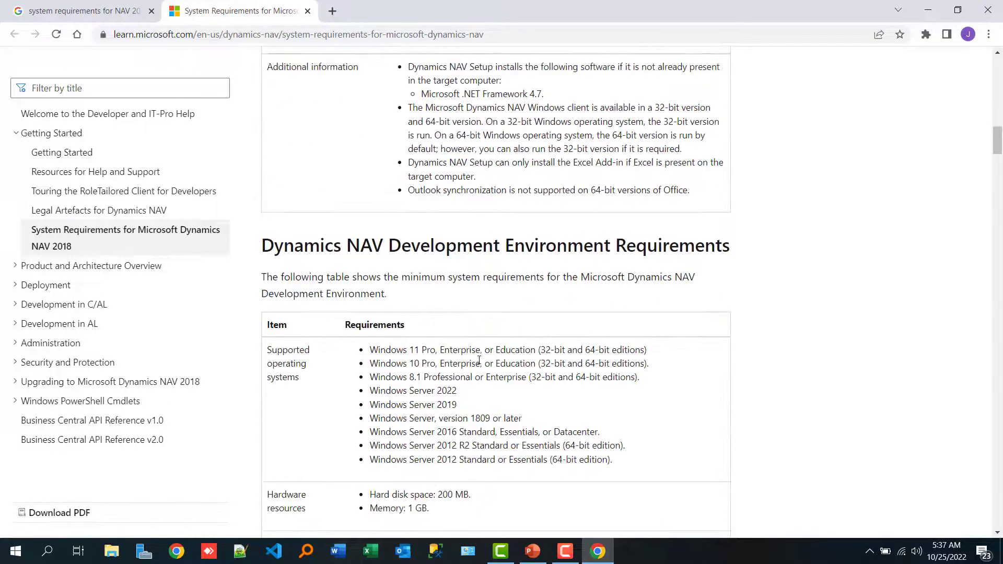
pyautogui.scroll(-1, 479, 360)
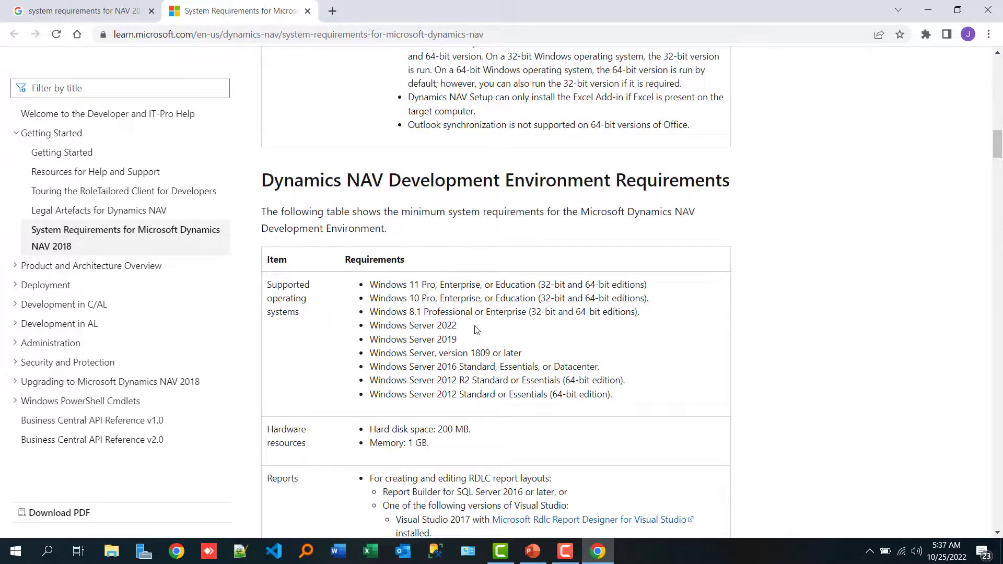
pyautogui.scroll(-12, 476, 330)
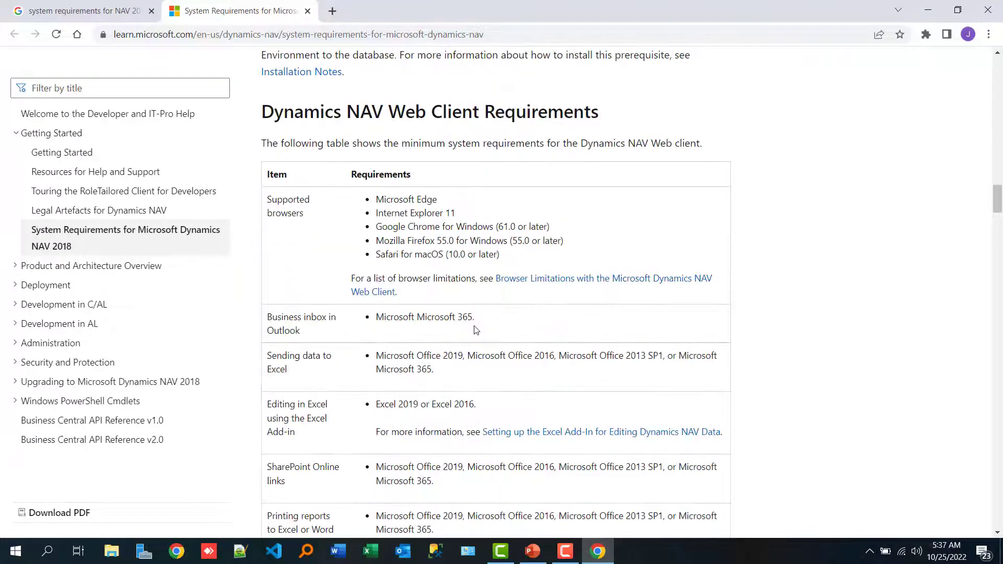
pyautogui.scroll(-2, 474, 326)
pyautogui.scroll(1, 474, 327)
pyautogui.scroll(-1, 474, 326)
pyautogui.scroll(2, 474, 326)
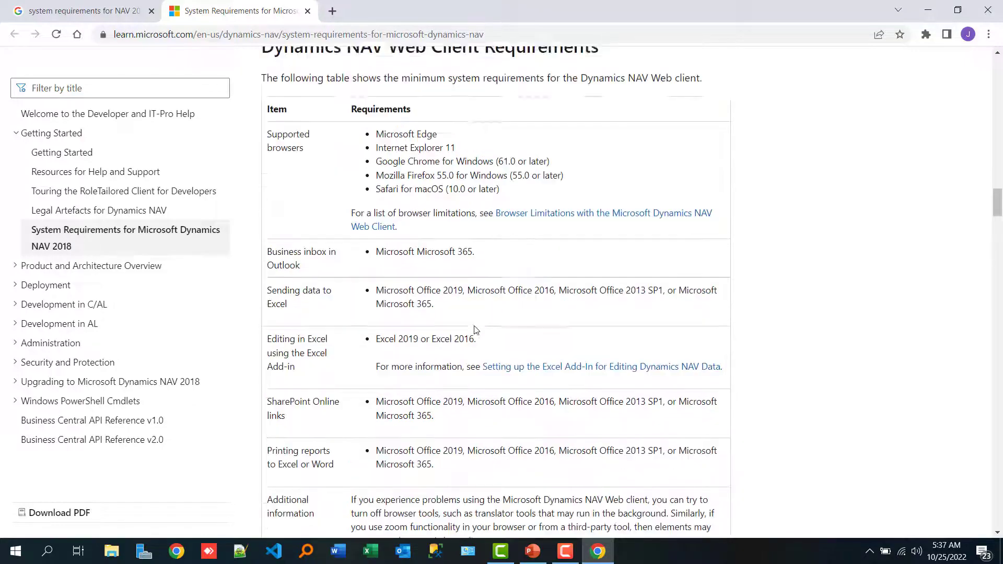
pyautogui.scroll(-13, 475, 329)
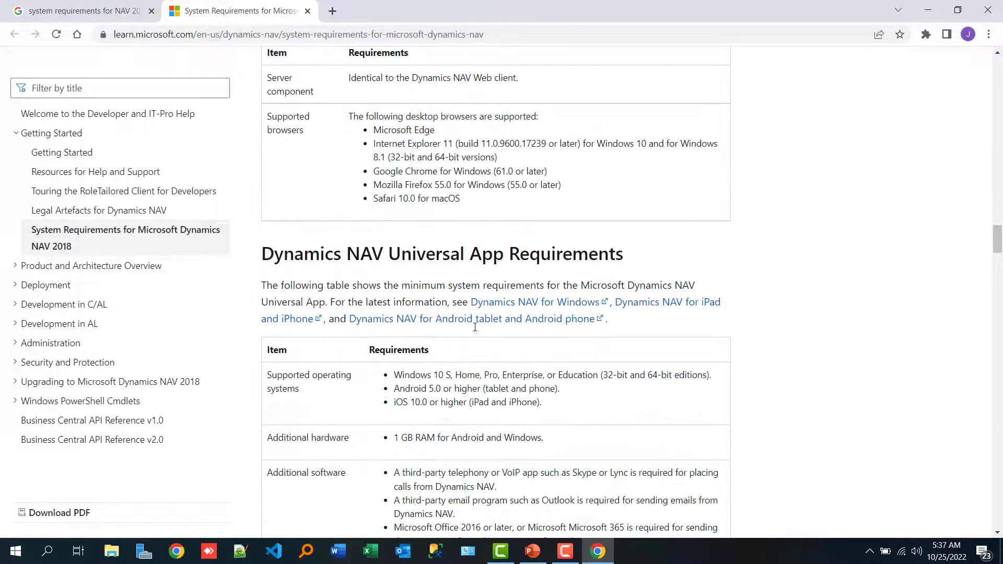
# Review the Server Components requirements for Dynamics NAV Server, Web Server Components and the SQL Server database components.
pyautogui.scroll(-3, 476, 331)
pyautogui.scroll(-3, 475, 331)
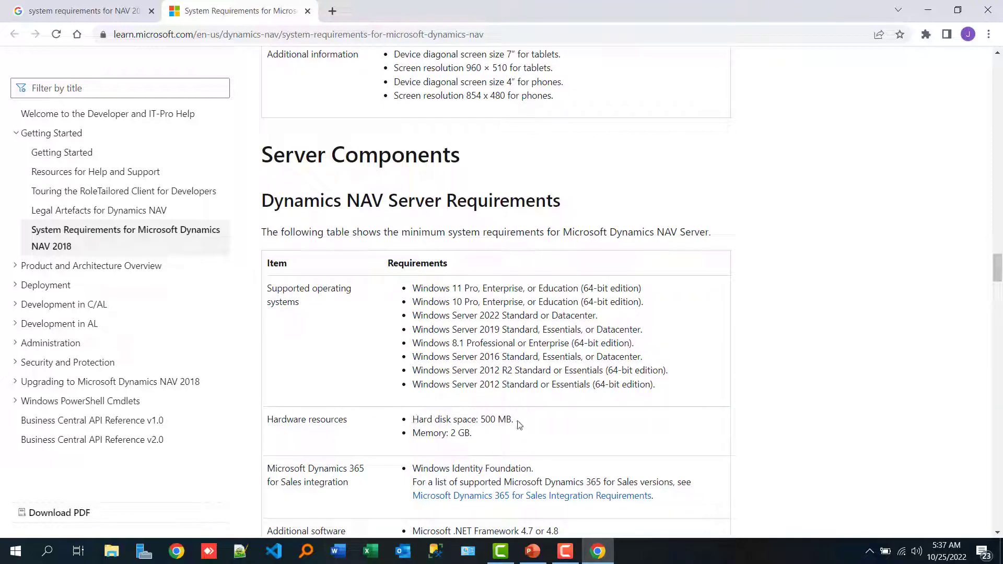
pyautogui.scroll(-13, 520, 424)
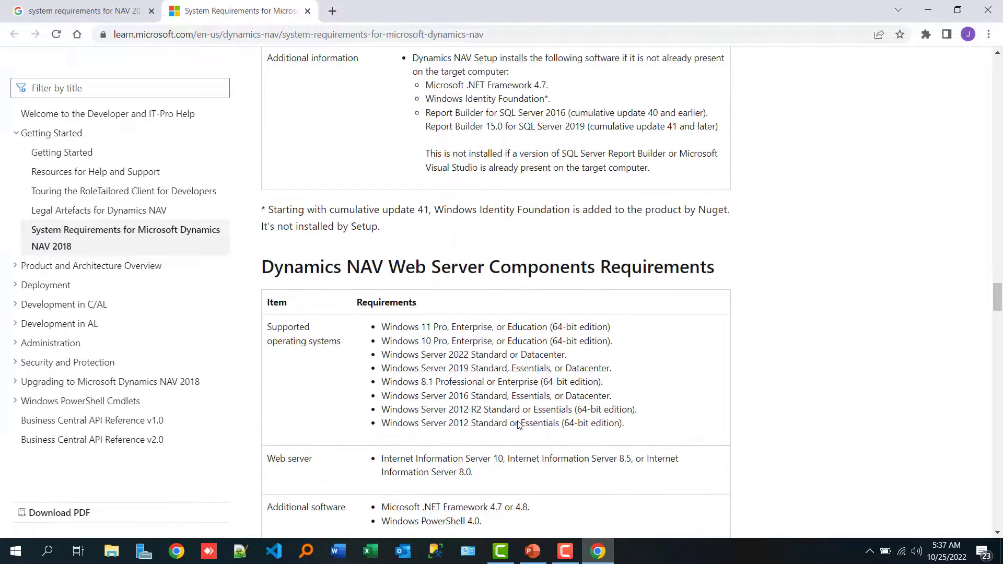
pyautogui.scroll(-7, 520, 424)
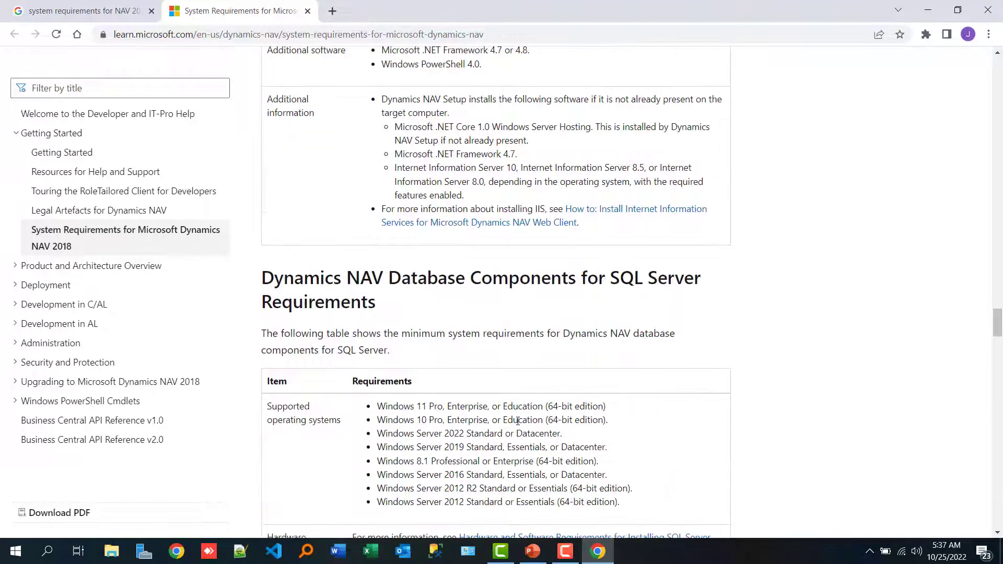
pyautogui.scroll(5, 518, 423)
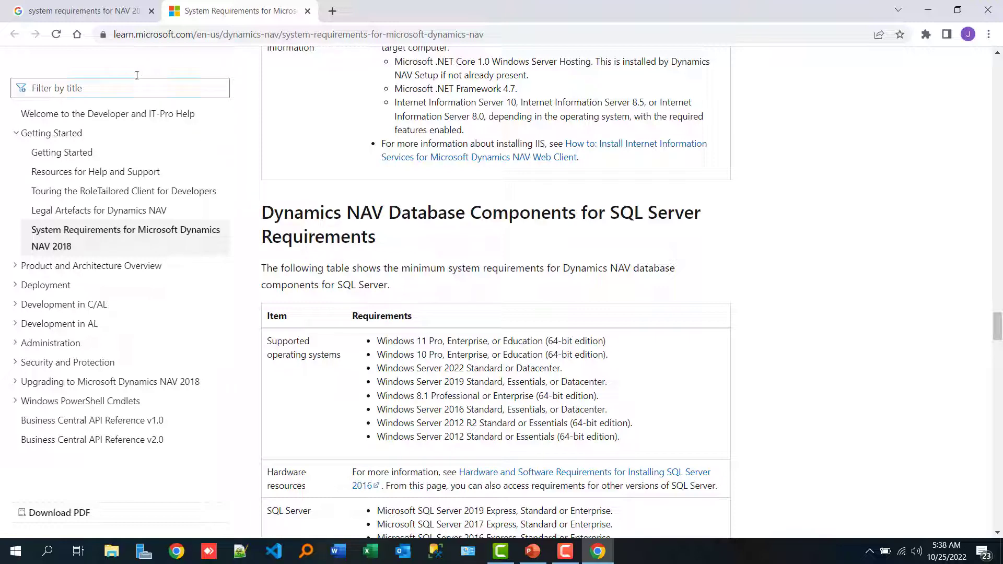
# Return to the Google results and replace the query with a search for "limitations of sql server express".
pyautogui.click(75, 8)
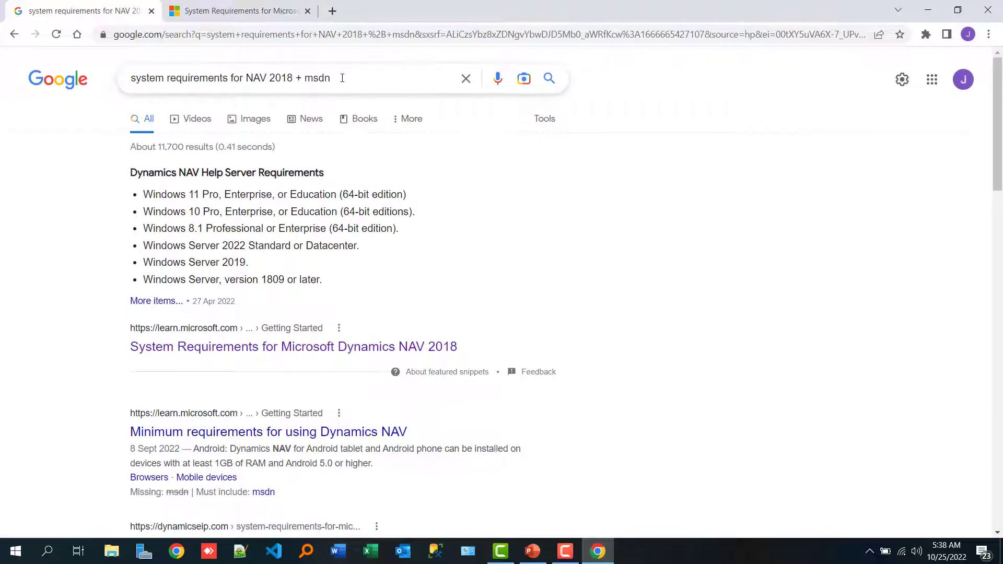
pyautogui.moveTo(343, 78); pyautogui.dragTo(233, 79)
pyautogui.moveTo(167, 57); pyautogui.dragTo(97, 55)
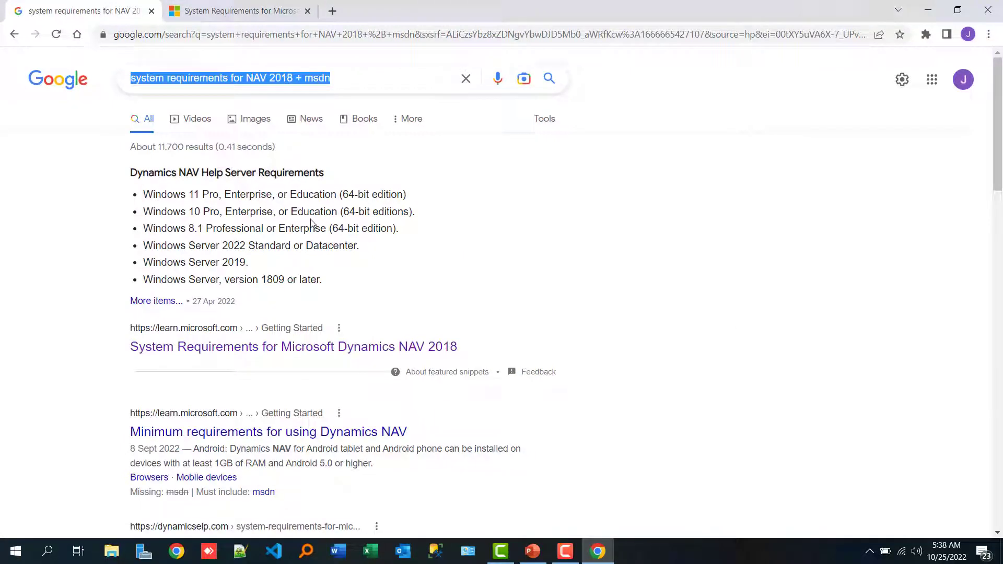
pyautogui.write('limitat')
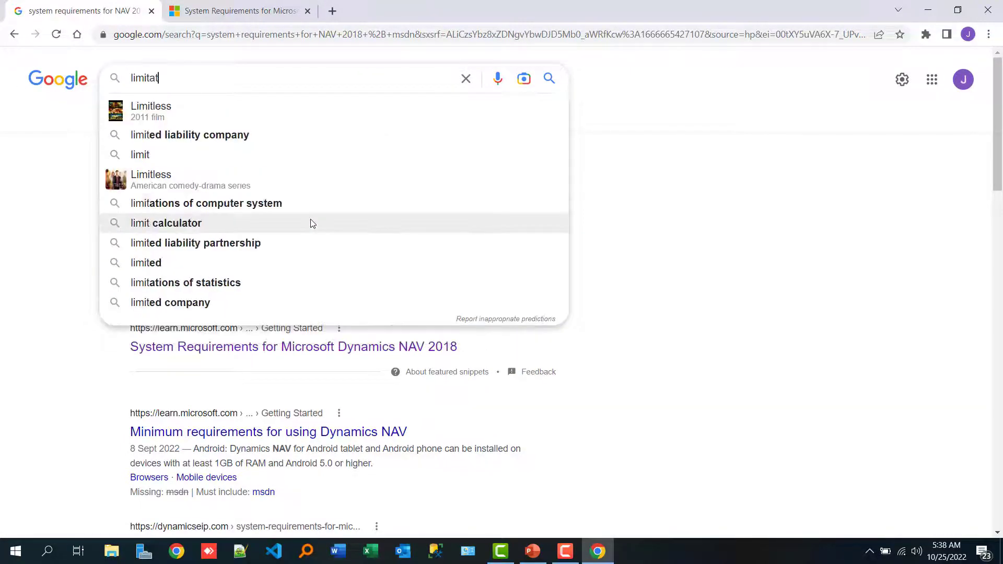
pyautogui.write('ions ')
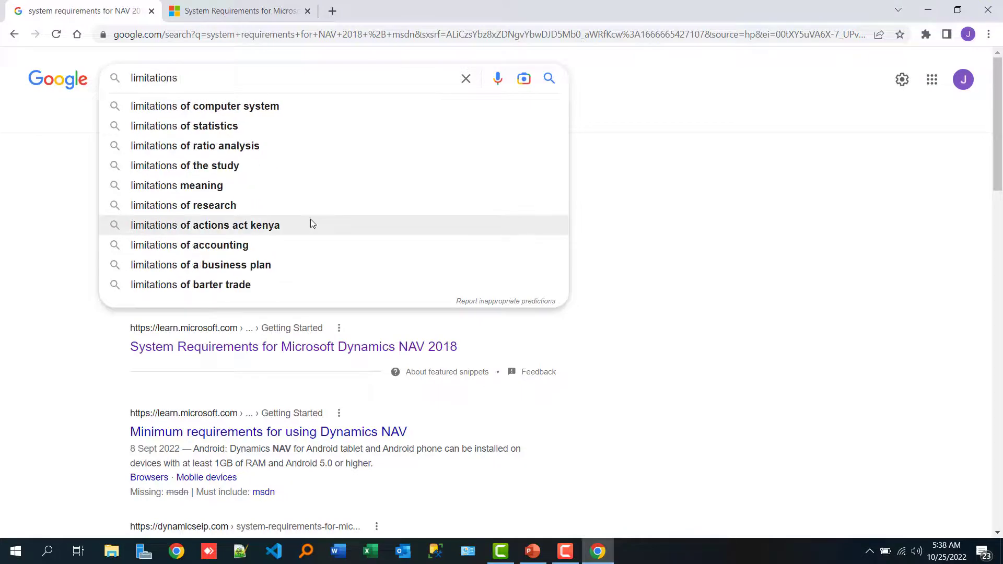
pyautogui.write('of sql se')
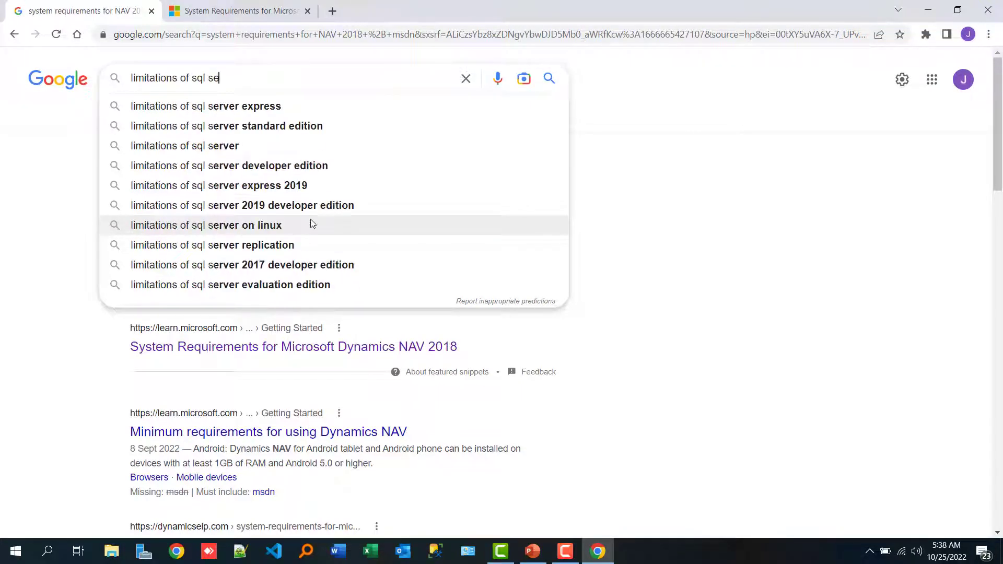
pyautogui.write('rver ex')
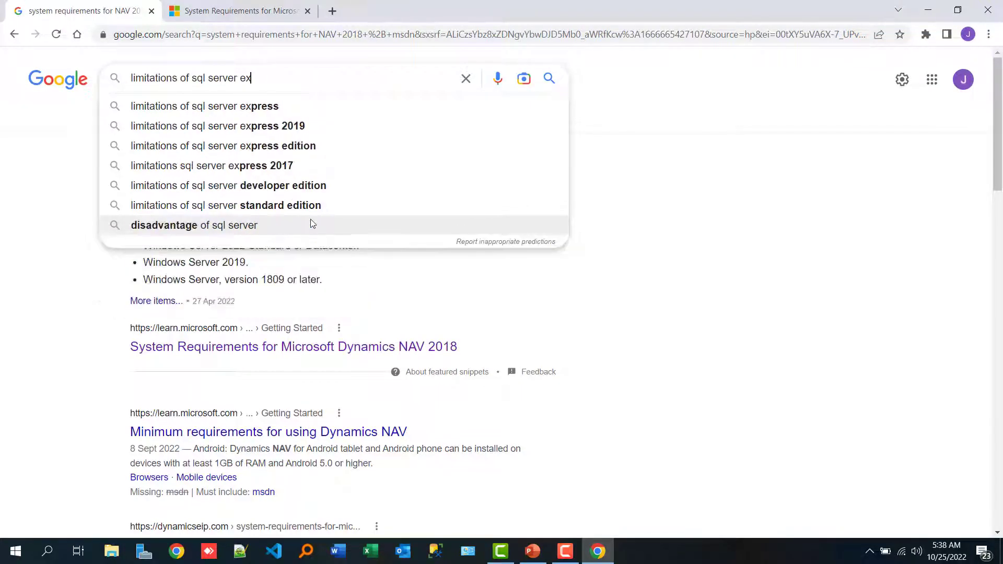
pyautogui.write('press')
pyautogui.press('Return')
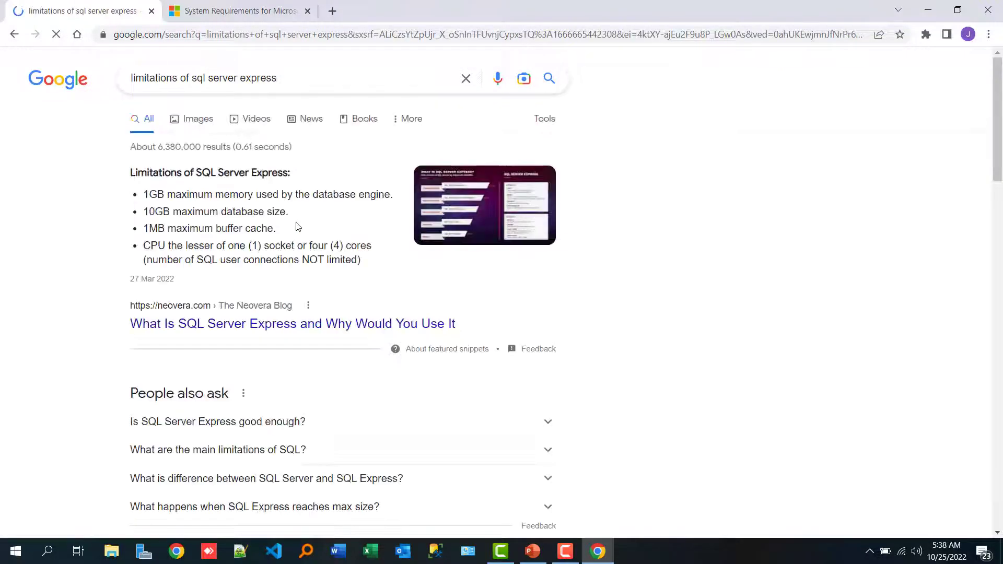
# Open the Neovera article "What Is SQL Server Express and Why Would You Use It" in a new tab and highlight its maximum database size limitation.
pyautogui.rightClick(219, 323)
pyautogui.click(246, 331)
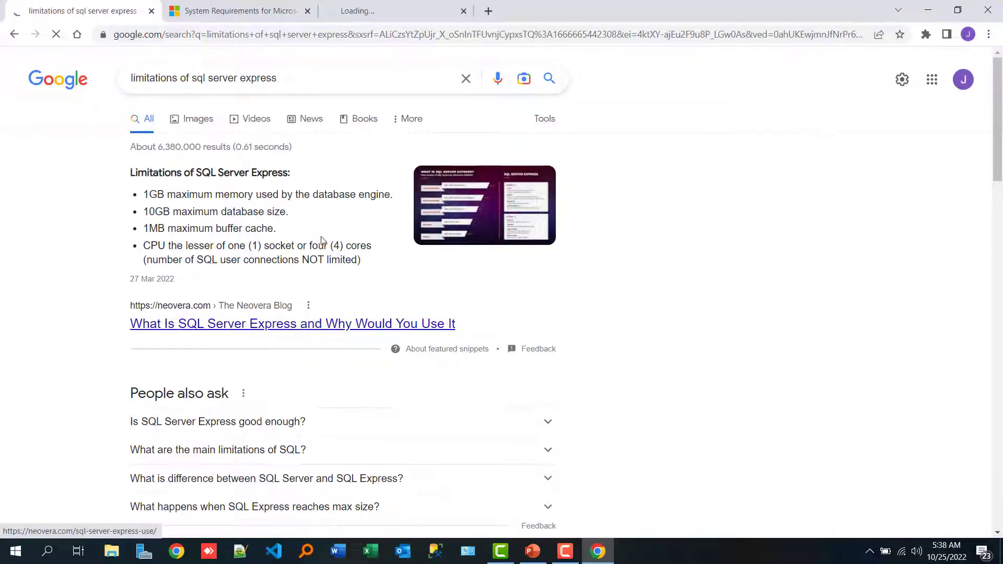
pyautogui.click(379, 8)
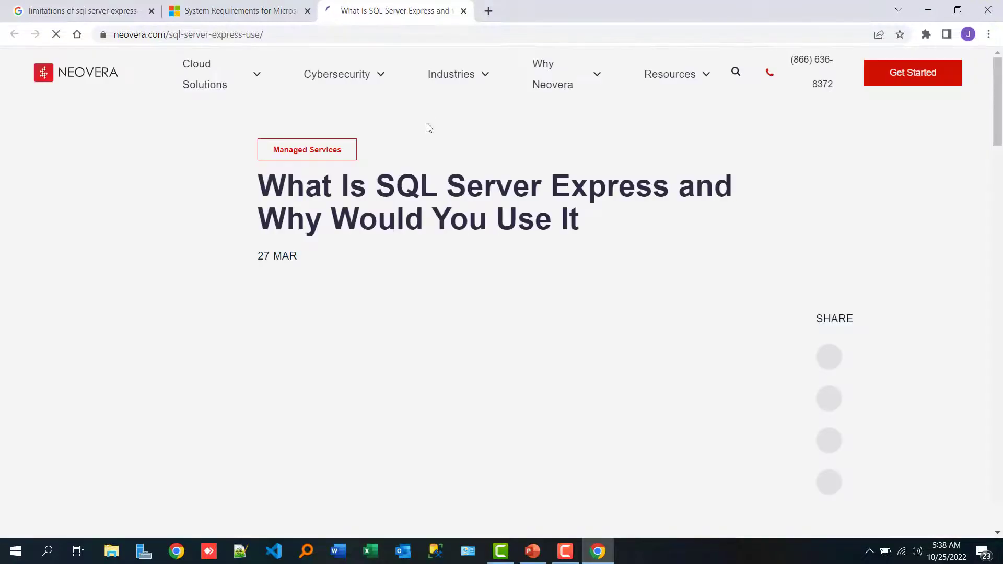
pyautogui.scroll(-10, 472, 253)
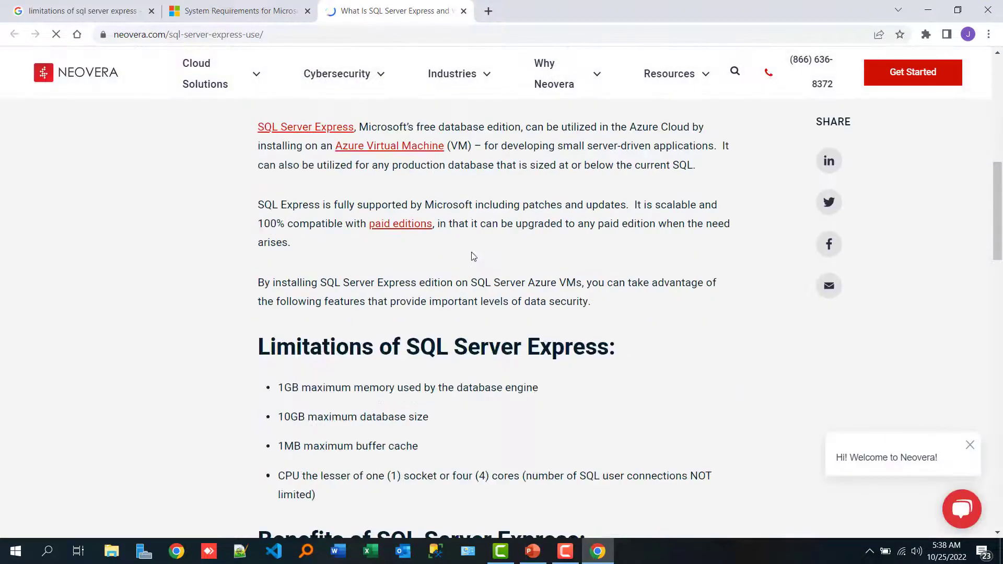
pyautogui.scroll(-2, 473, 255)
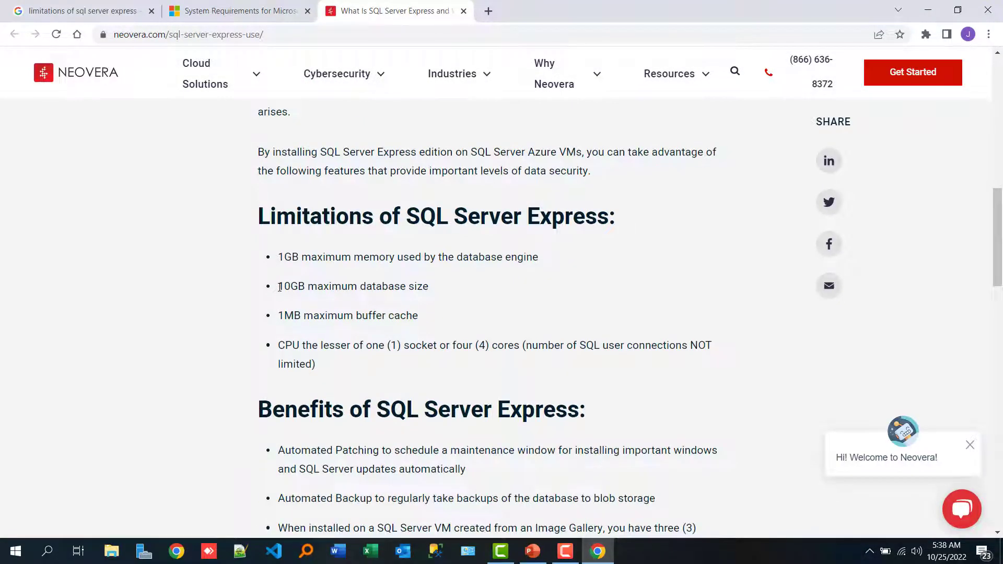
pyautogui.moveTo(289, 287); pyautogui.dragTo(426, 288)
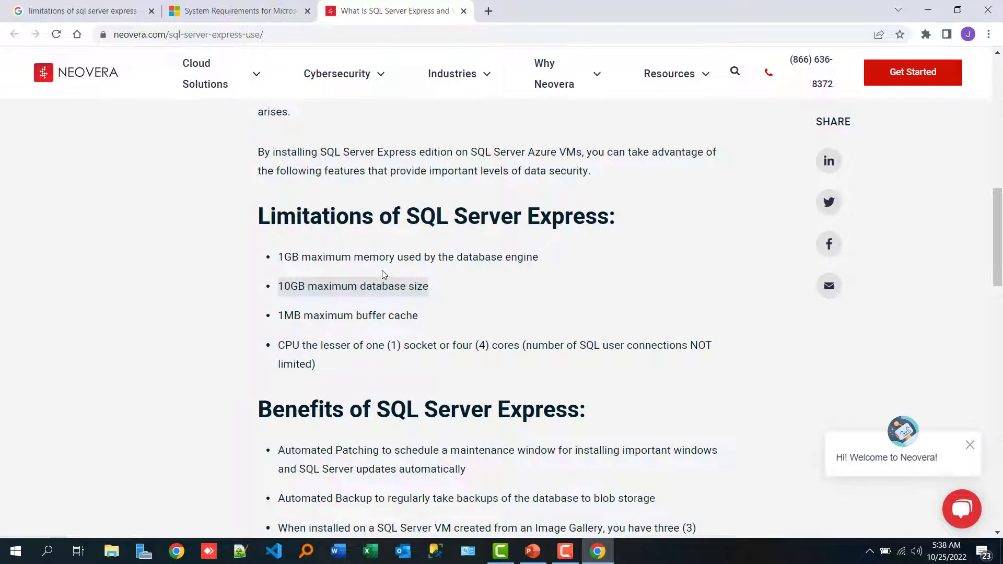
# Return to the Google results and replace the query with a search for "download microsoft dynamics nav 2018".
pyautogui.click(98, 14)
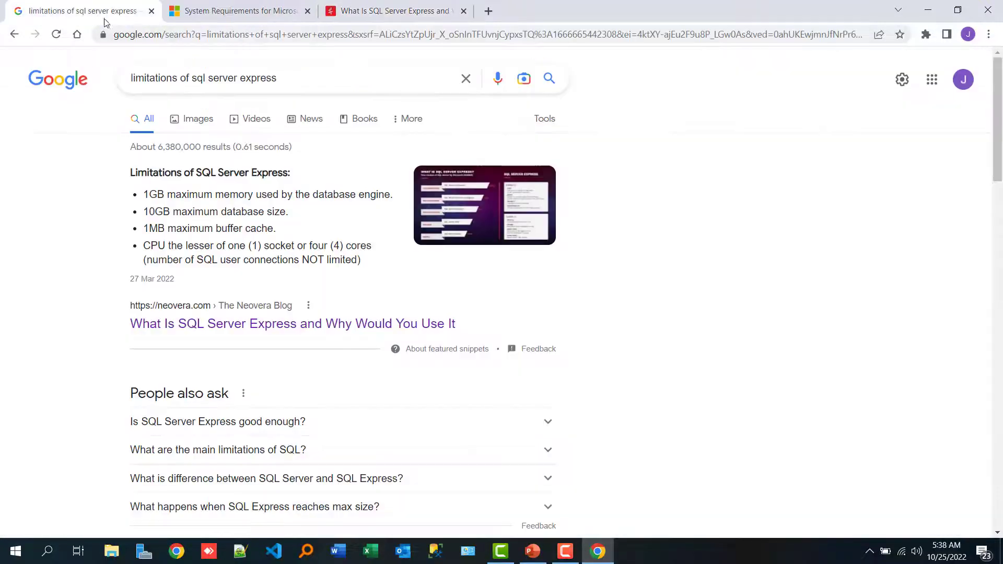
pyautogui.tripleClick(301, 82)
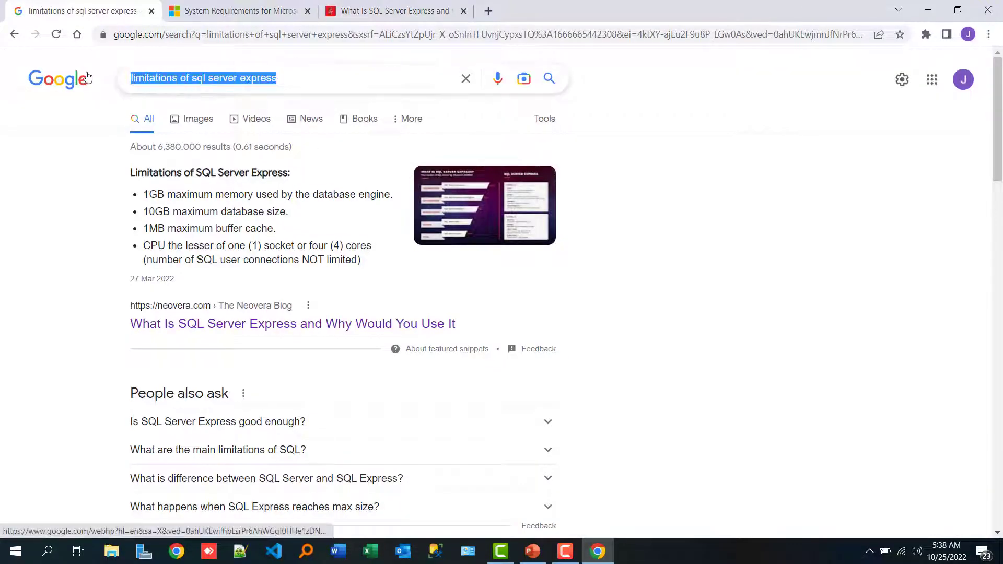
pyautogui.write('download ')
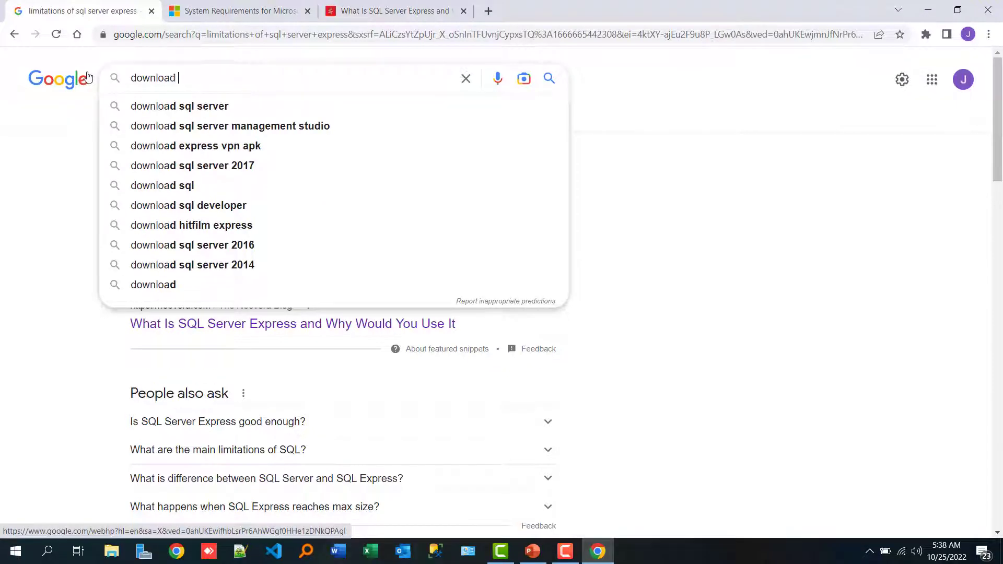
pyautogui.write('microsoft')
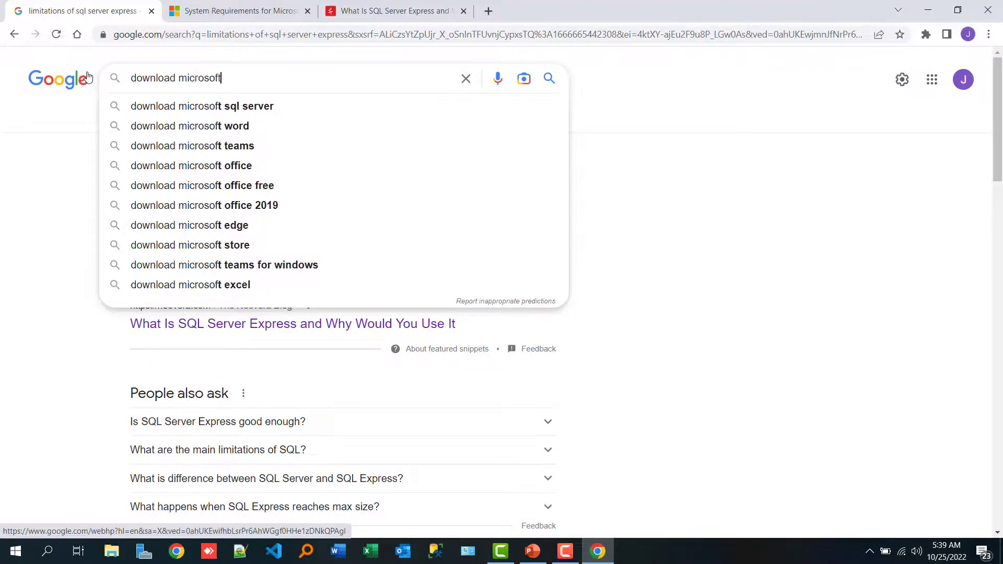
pyautogui.write(' dynamics n')
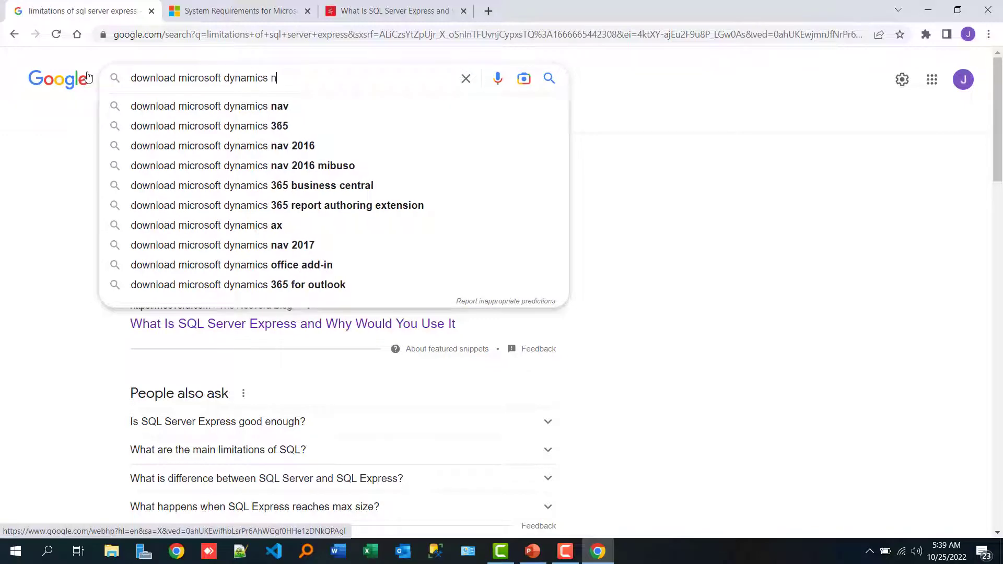
pyautogui.write('av 2018')
pyautogui.press('Return')
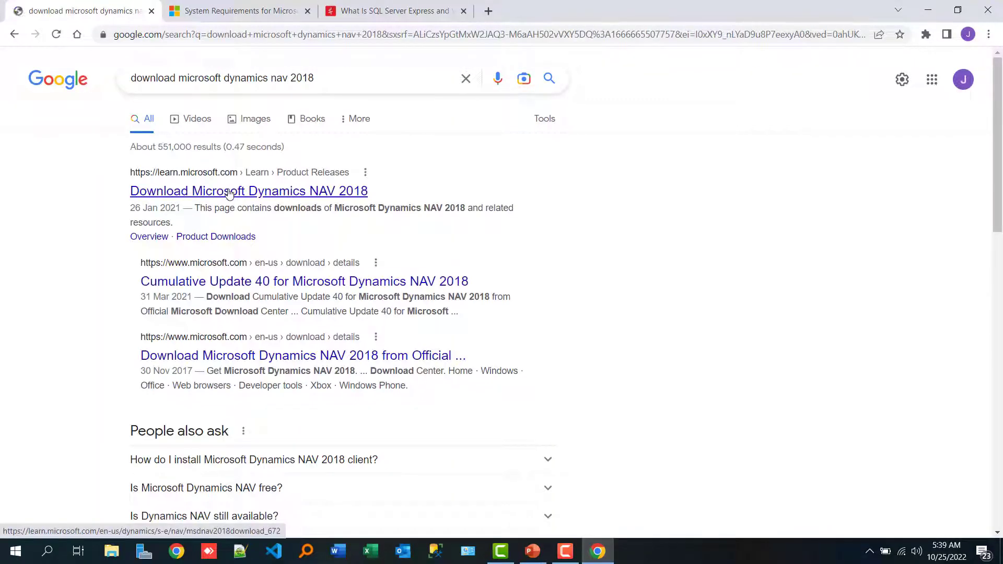
# Open the "Download Microsoft Dynamics NAV 2018" result in a new tab and find the W1 release among the product downloads.
pyautogui.rightClick(228, 191)
pyautogui.click(272, 202)
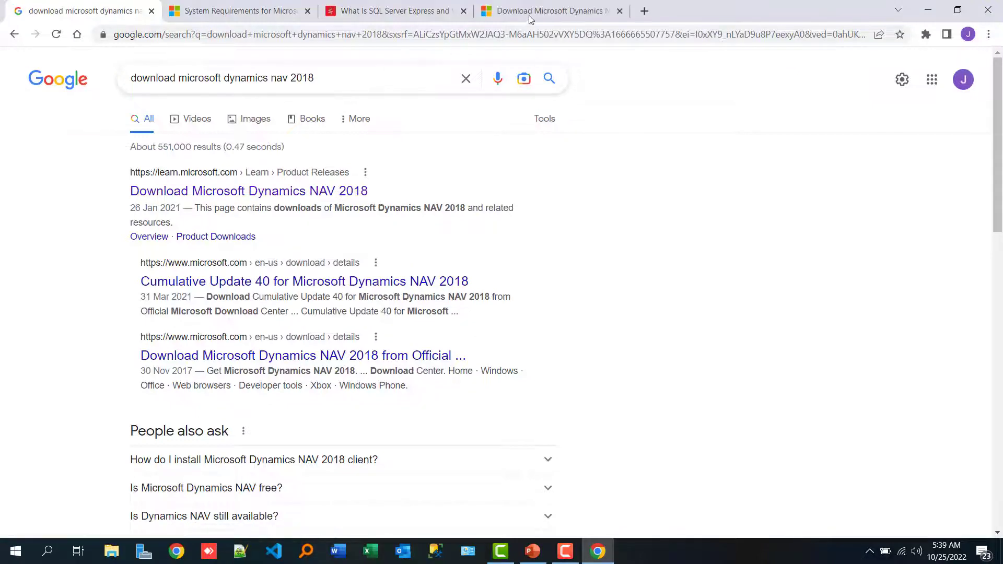
pyautogui.click(529, 15)
pyautogui.scroll(-13, 490, 209)
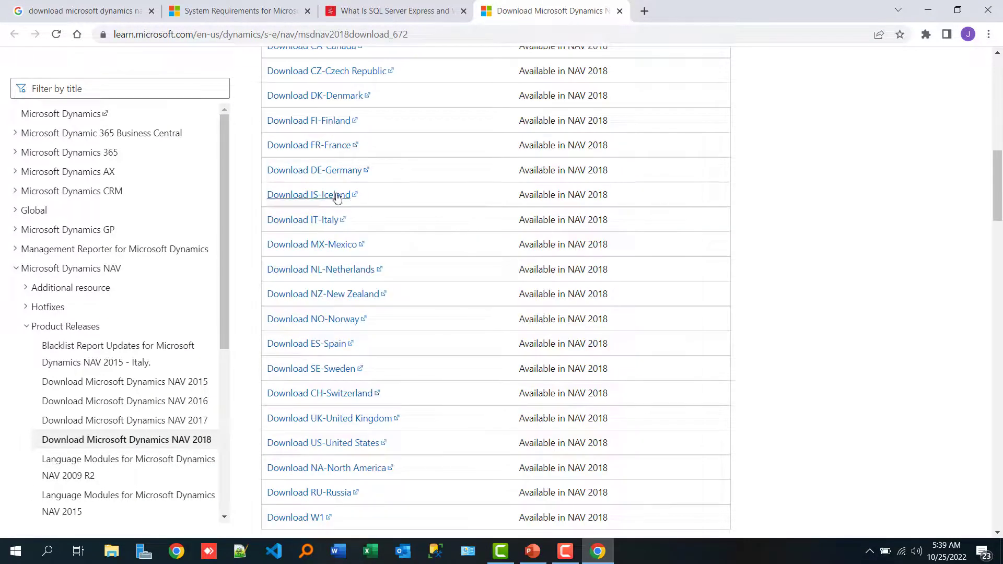
pyautogui.scroll(-2, 336, 197)
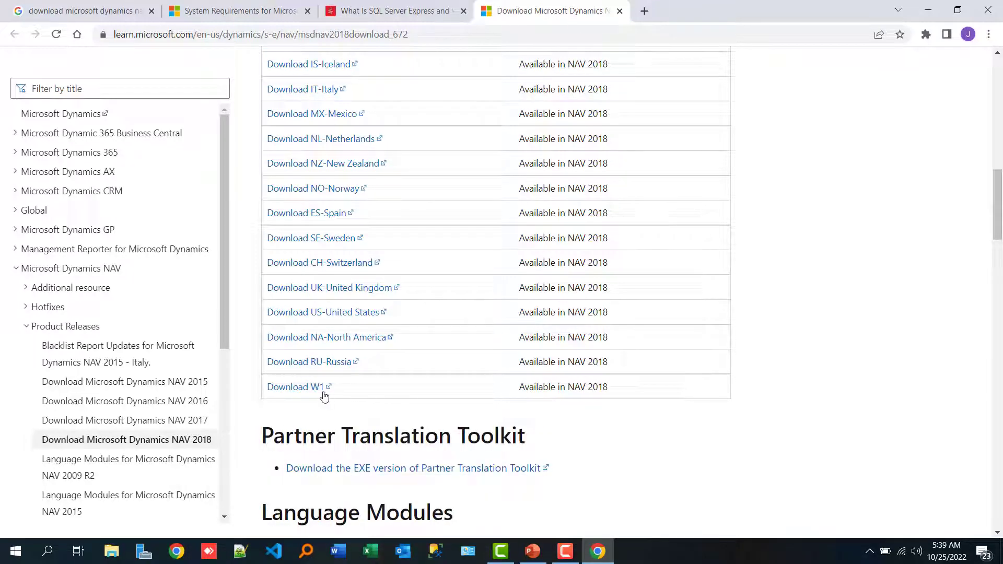
# Start downloading the W1 release, W1DVD.zip, and cancel the download.
pyautogui.click(296, 389)
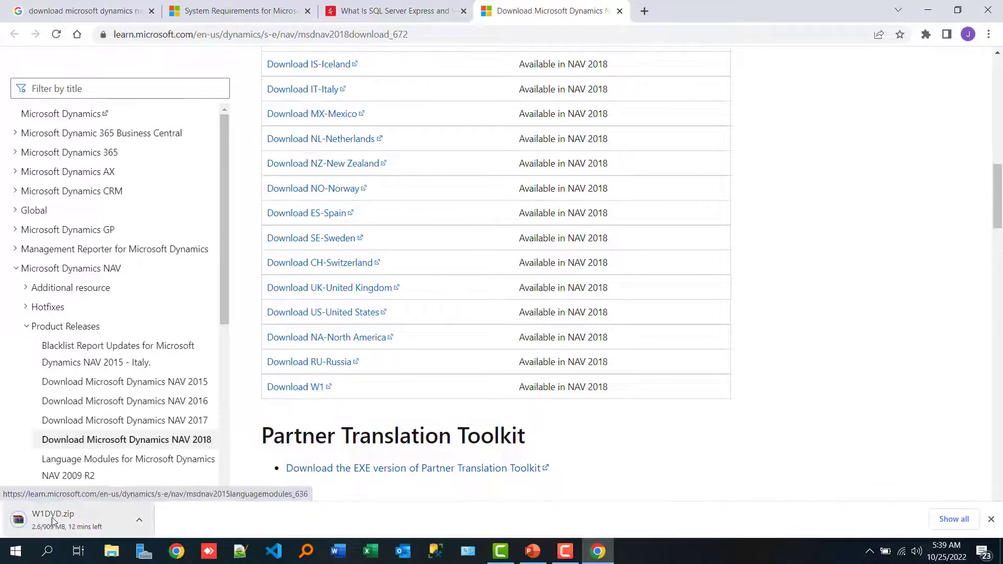
pyautogui.rightClick(77, 519)
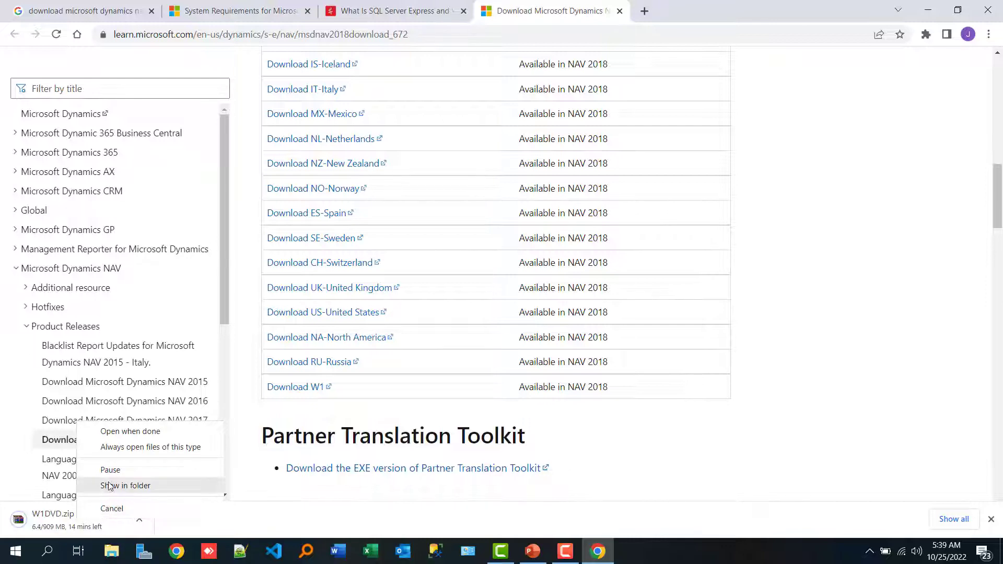
pyautogui.click(111, 509)
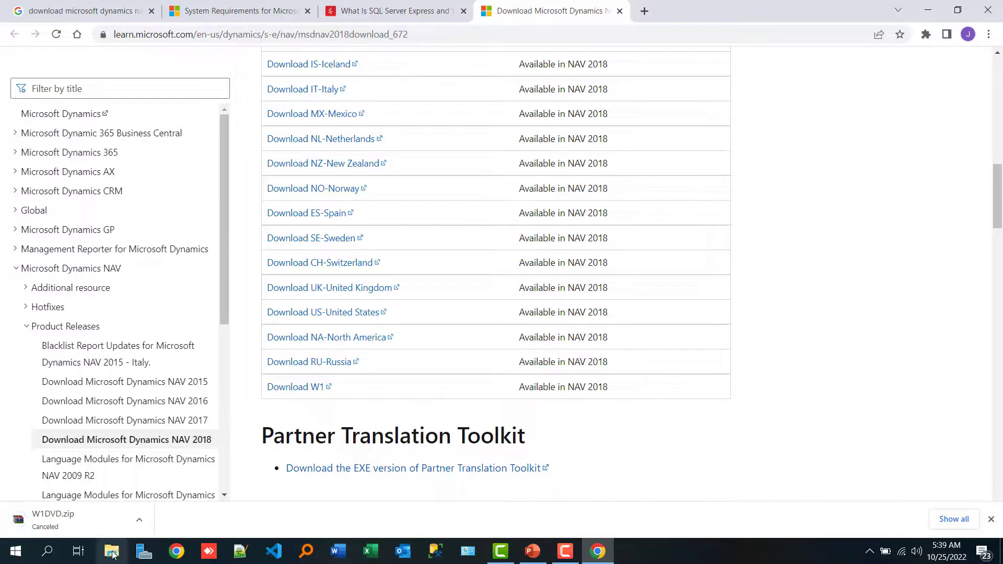
# Switch to File Explorer and open the extracted W1DVD folder inside the Compressed folder of Downloads.
pyautogui.press('super+e')
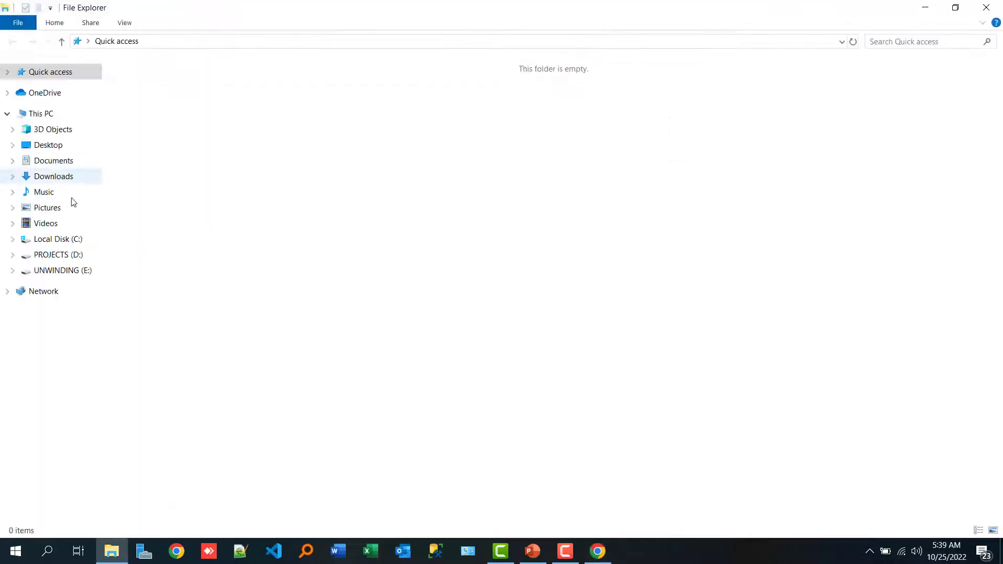
pyautogui.click(58, 162)
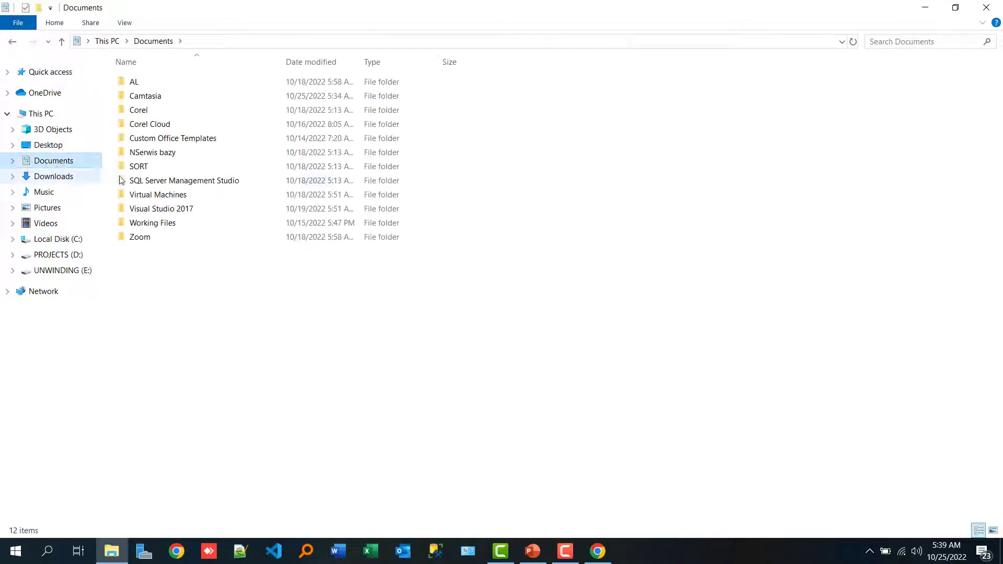
pyautogui.click(54, 177)
pyautogui.doubleClick(139, 141)
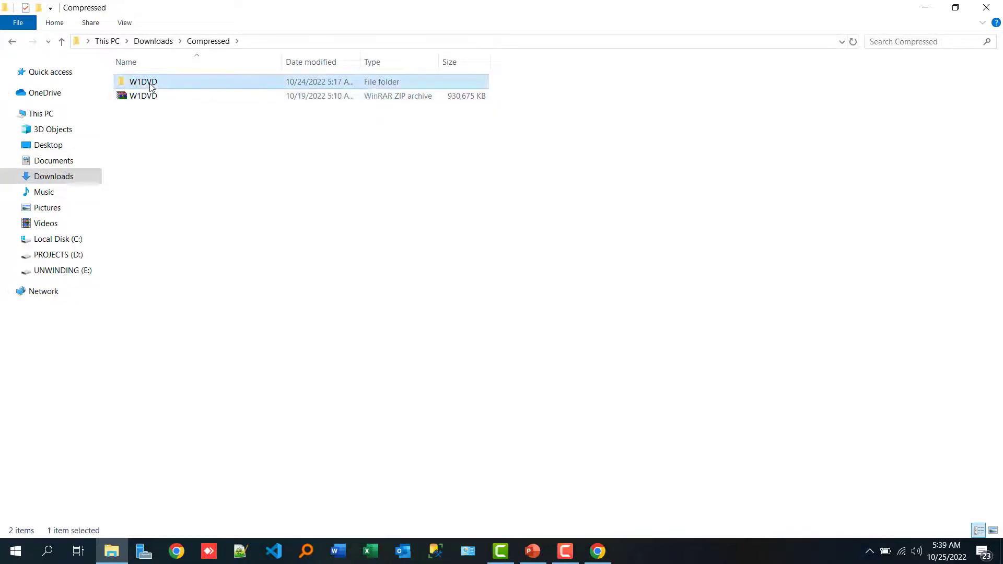
pyautogui.doubleClick(150, 84)
pyautogui.scroll(-2, 164, 276)
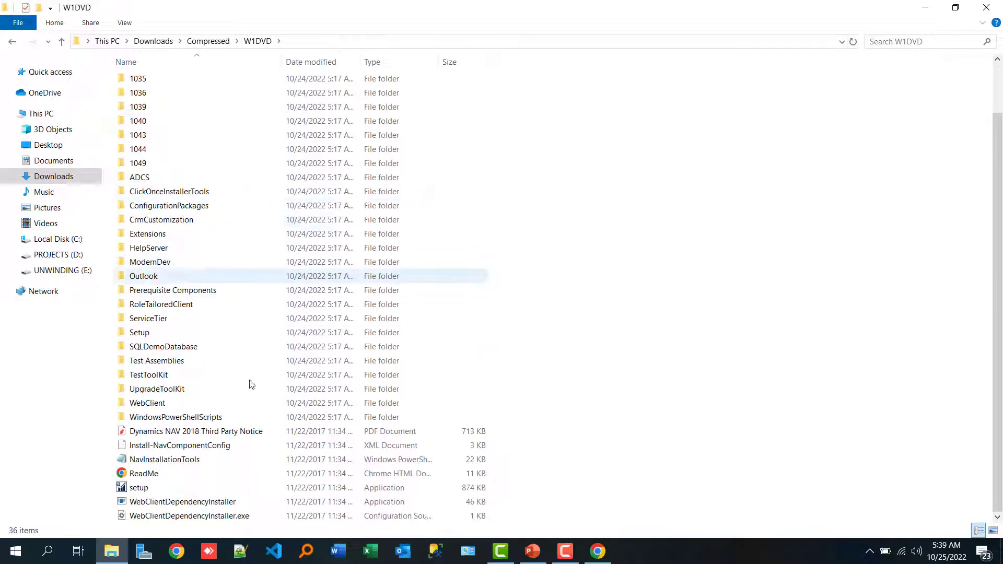
# Launch the setup application from the W1DVD folder.
pyautogui.click(137, 491)
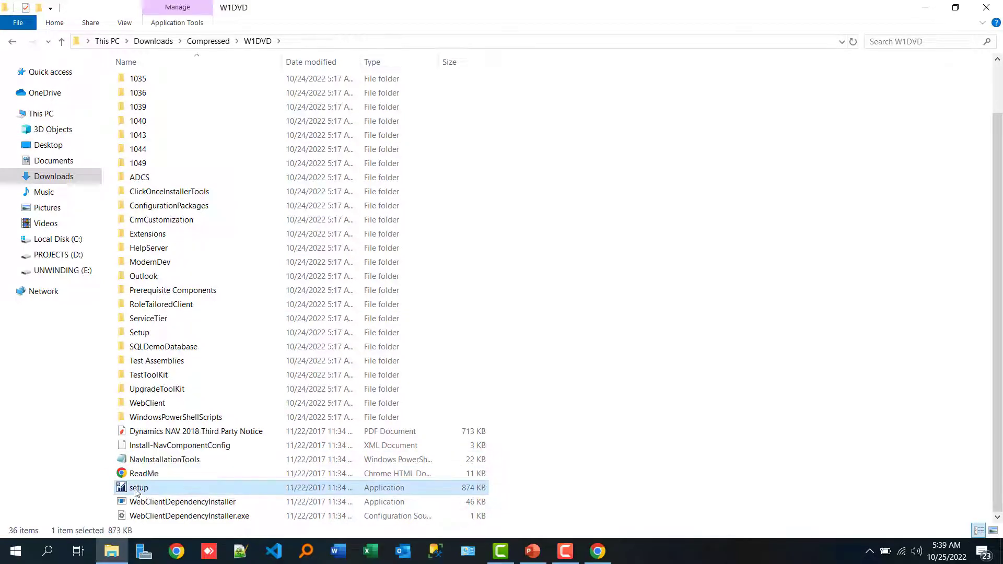
pyautogui.rightClick(137, 491)
pyautogui.click(212, 176)
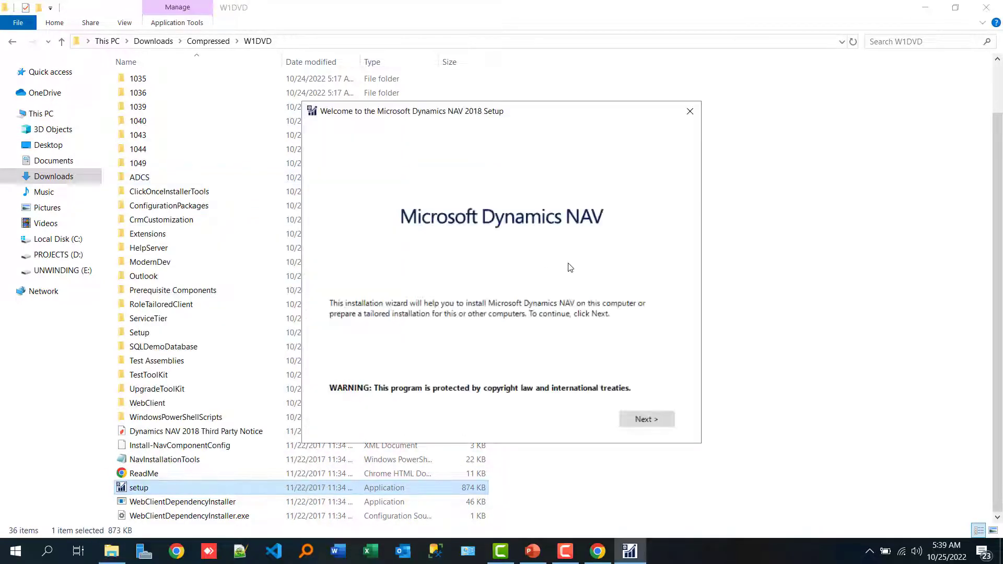
# Continue past the setup wizard's welcome page and accept the Microsoft Software License Terms.
pyautogui.click(649, 419)
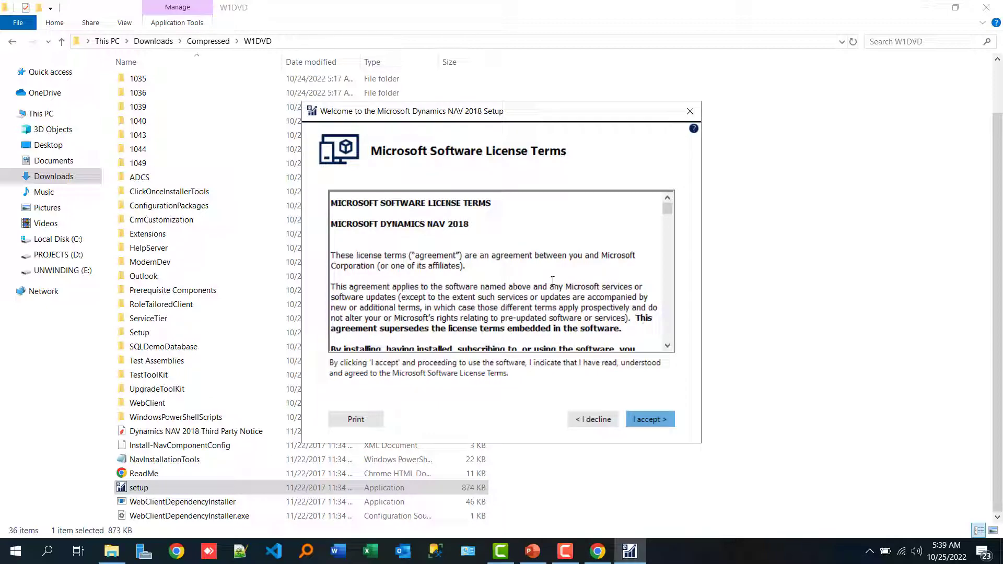
pyautogui.moveTo(668, 205)
pyautogui.mouseDown()
pyautogui.moveTo(668, 327)
pyautogui.moveTo(664, 201)
pyautogui.mouseUp()
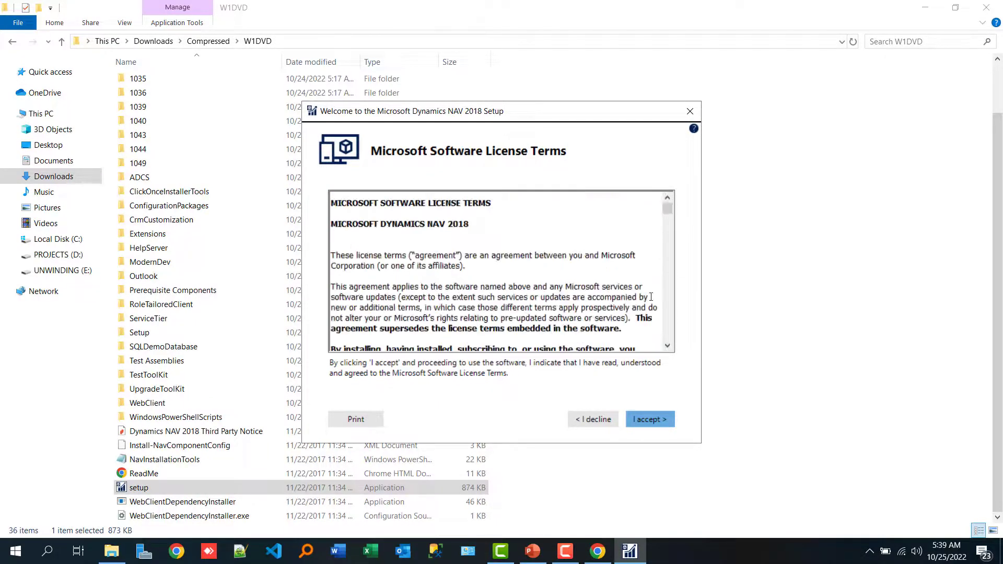
pyautogui.click(650, 419)
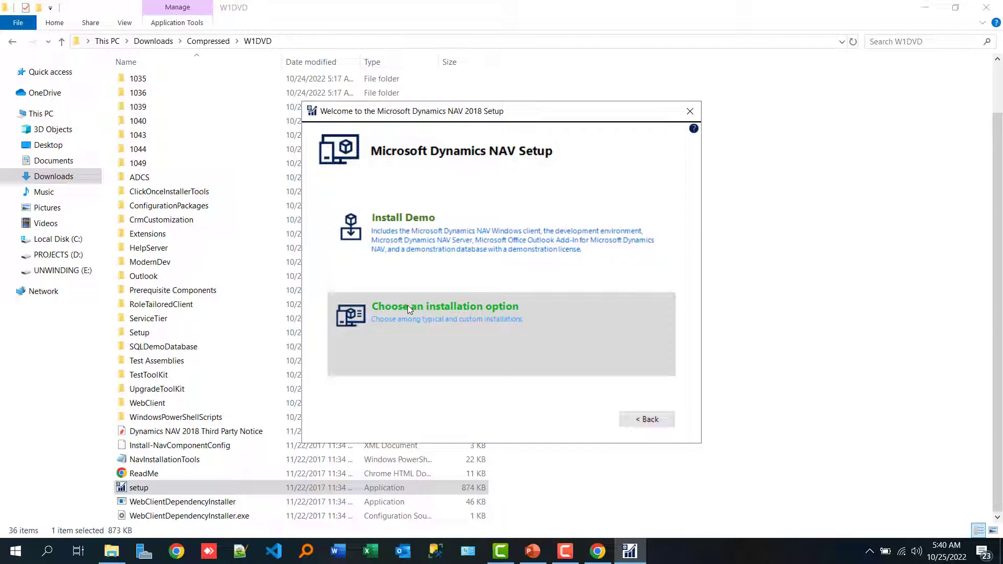
# Choose a Custom installation, set all Microsoft Dynamics NAV components to "Run all from My Computer" and continue to the parameters.
pyautogui.click(408, 306)
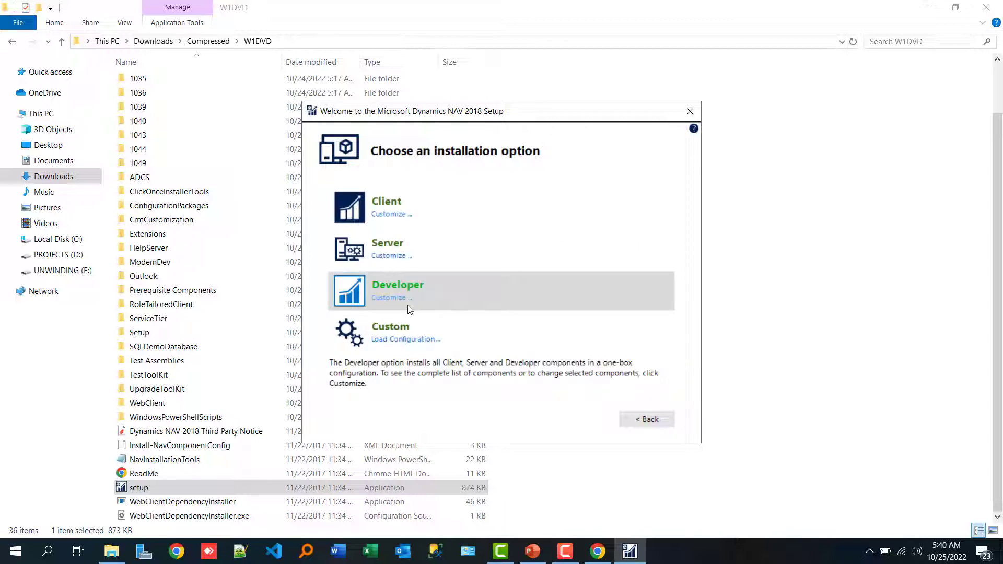
pyautogui.click(388, 328)
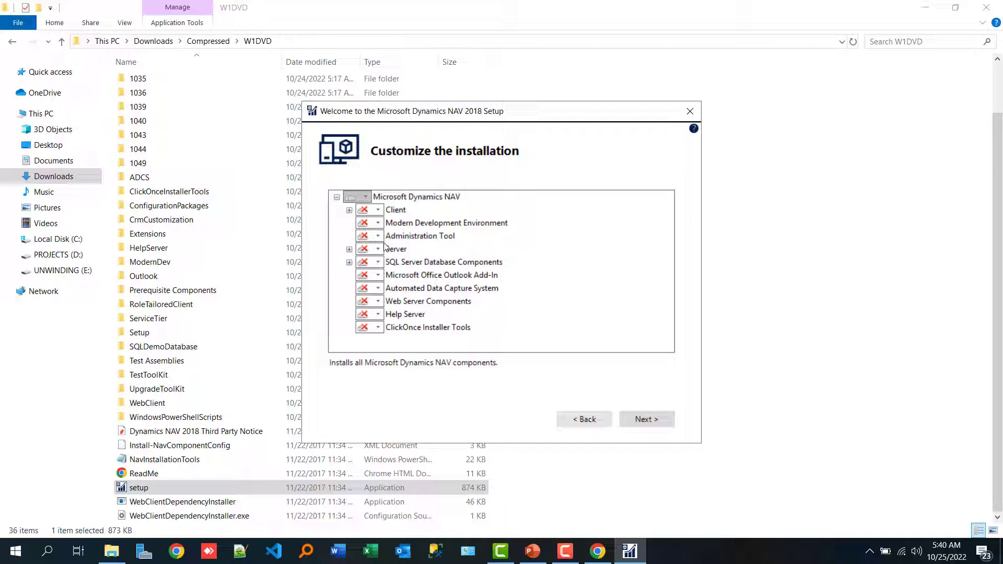
pyautogui.click(366, 197)
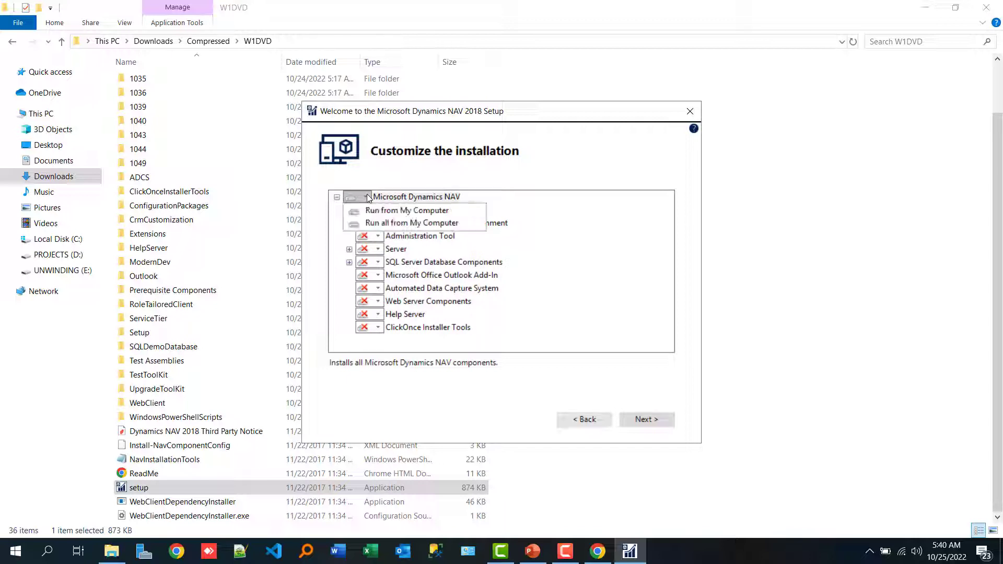
pyautogui.click(374, 224)
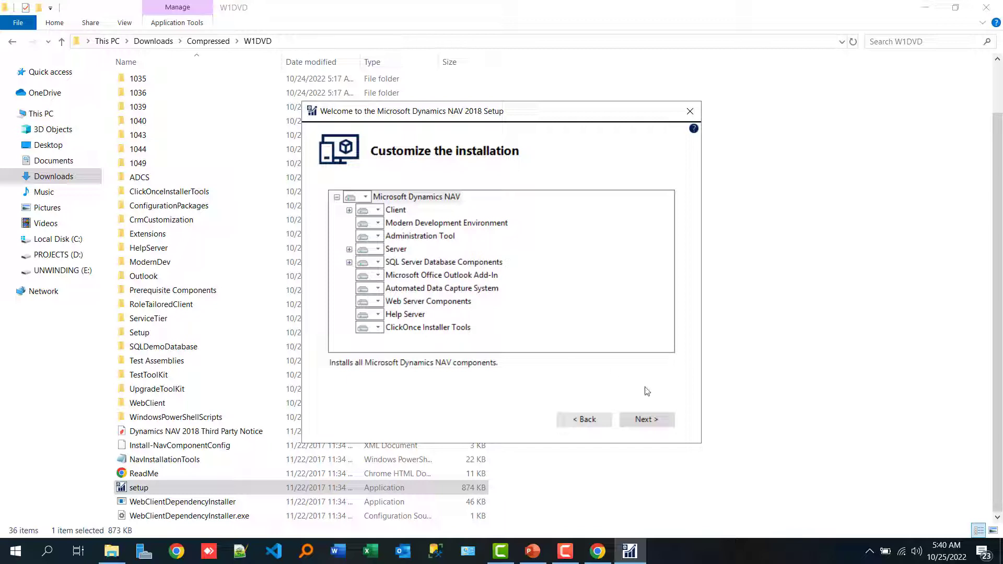
pyautogui.click(641, 421)
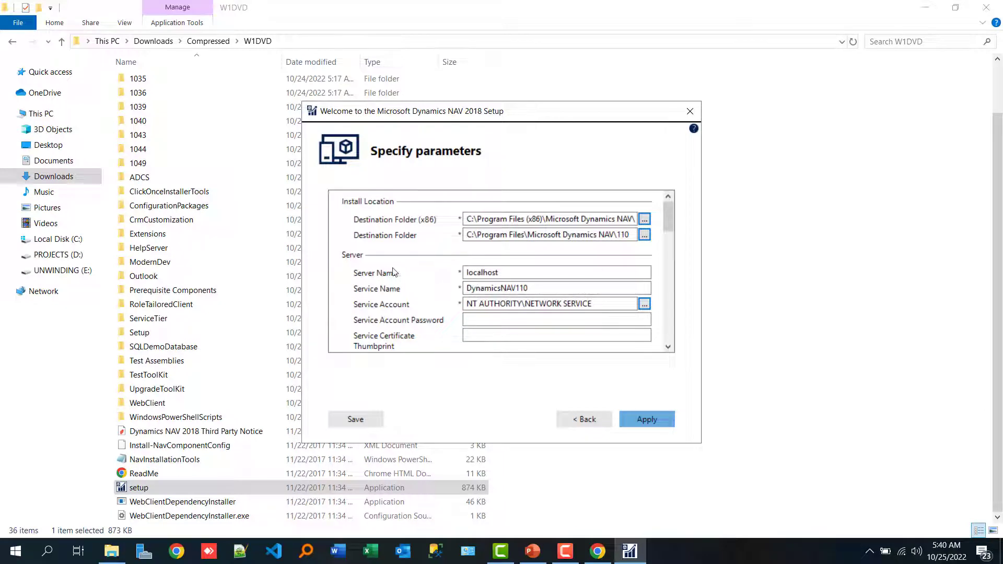
# Highlight the Service Name and set Add Management Services Rule to Firewall to Yes in the server parameters.
pyautogui.doubleClick(543, 288)
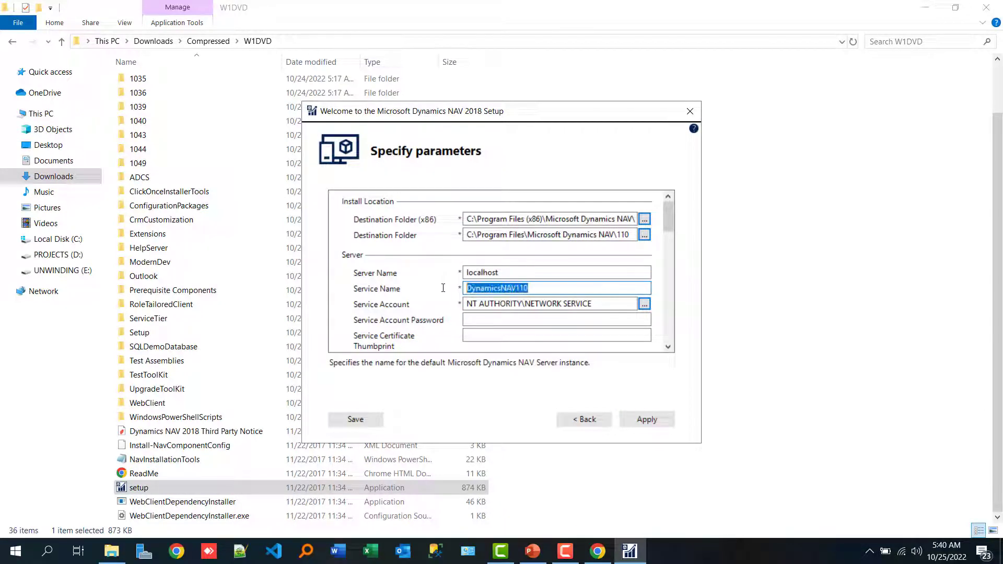
pyautogui.moveTo(666, 217); pyautogui.dragTo(668, 234)
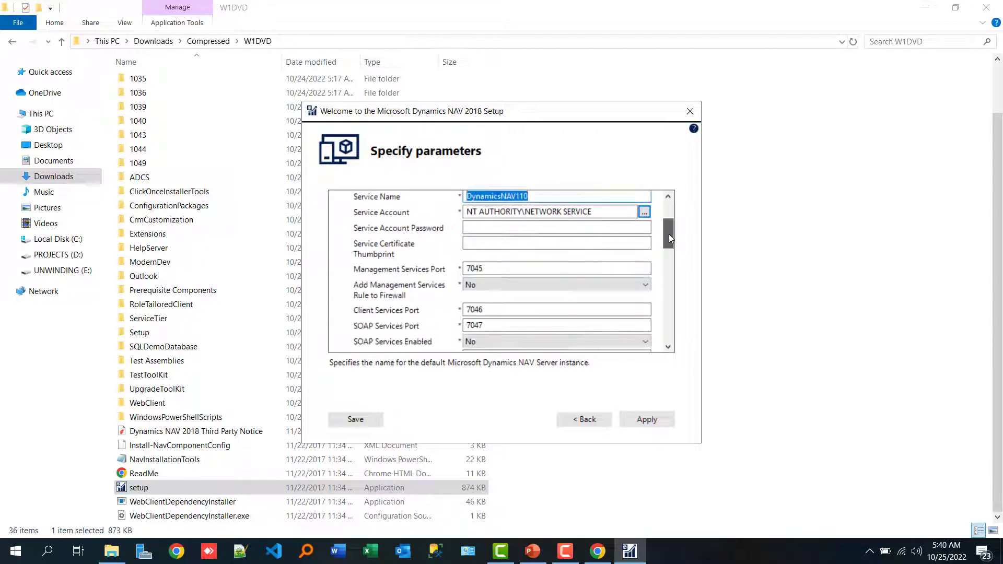
pyautogui.click(476, 282)
pyautogui.click(470, 299)
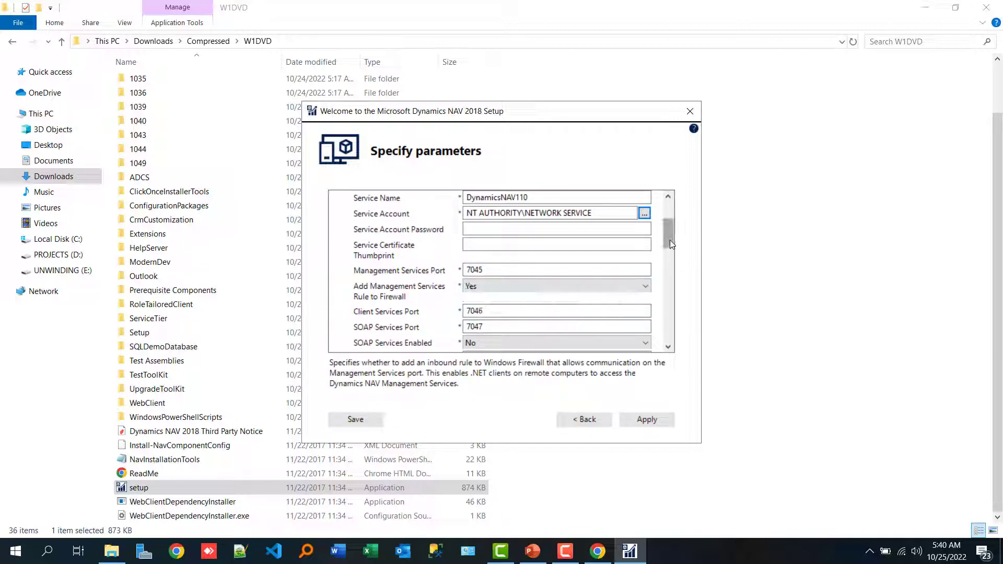
# Enable SOAP Services, OData Services and Developer Services by setting each to Yes.
pyautogui.moveTo(670, 240); pyautogui.dragTo(670, 252)
pyautogui.click(492, 273)
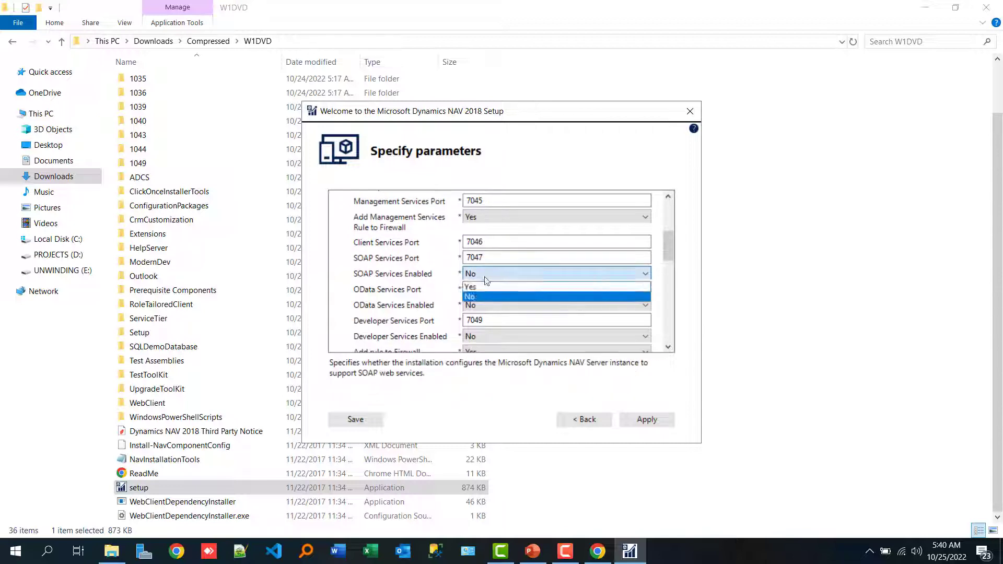
pyautogui.click(475, 287)
pyautogui.scroll(-2, 666, 258)
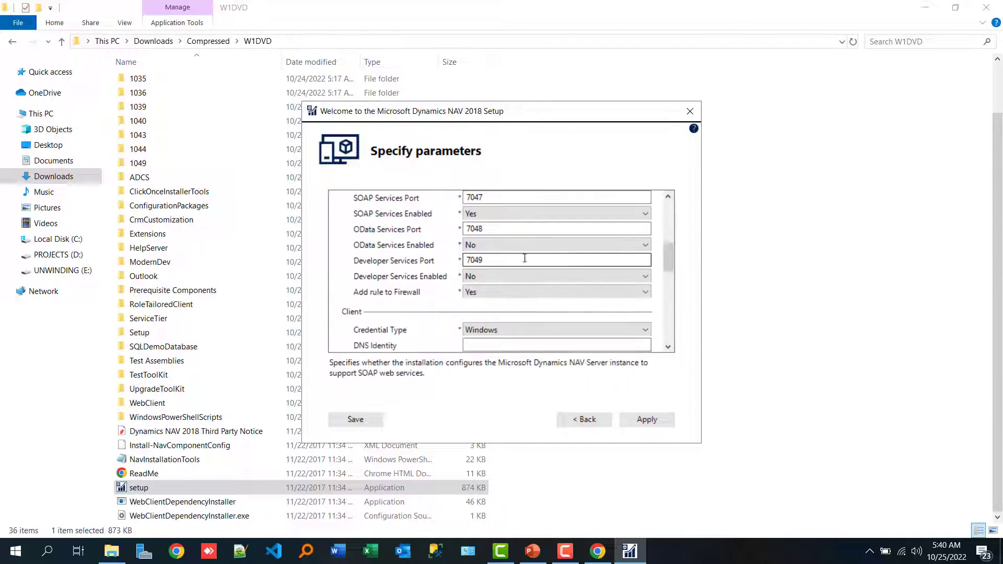
pyautogui.click(496, 246)
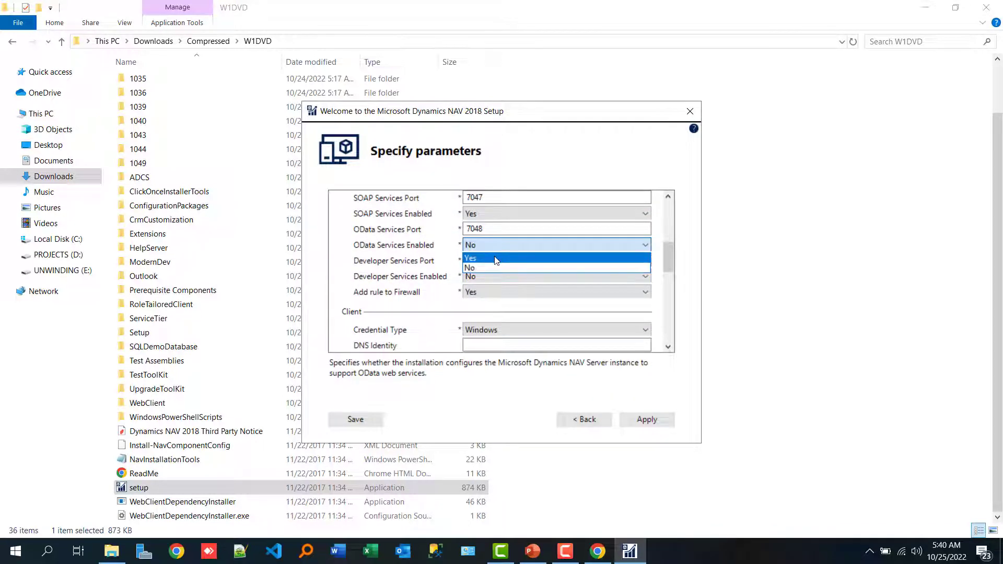
pyautogui.click(489, 266)
pyautogui.click(485, 277)
pyautogui.click(484, 291)
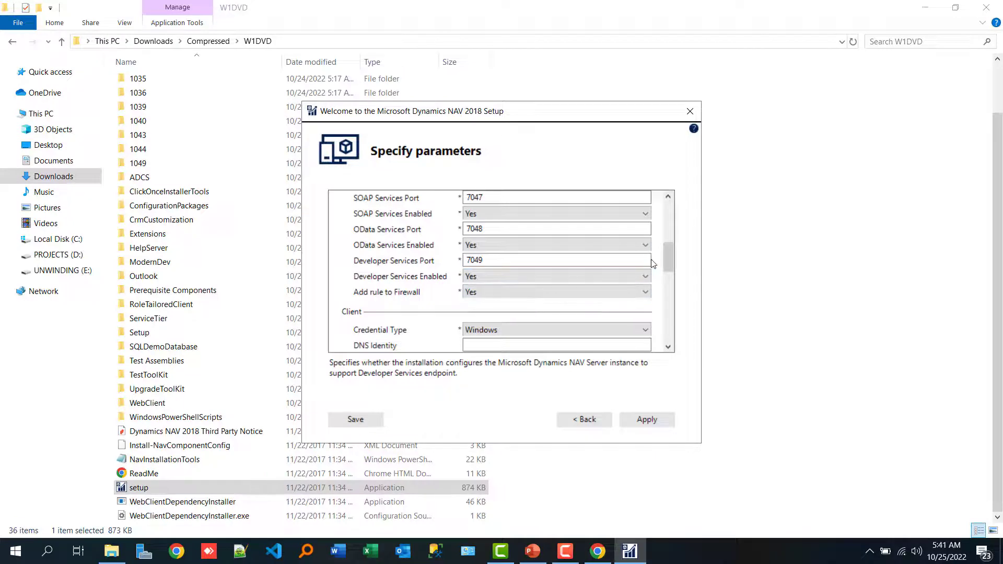
# Set the SQL Server Instance to SOFTIQSQLSERVER and choose No for Replace Existing Database in the SQL Server database components.
pyautogui.moveTo(665, 259); pyautogui.dragTo(666, 281)
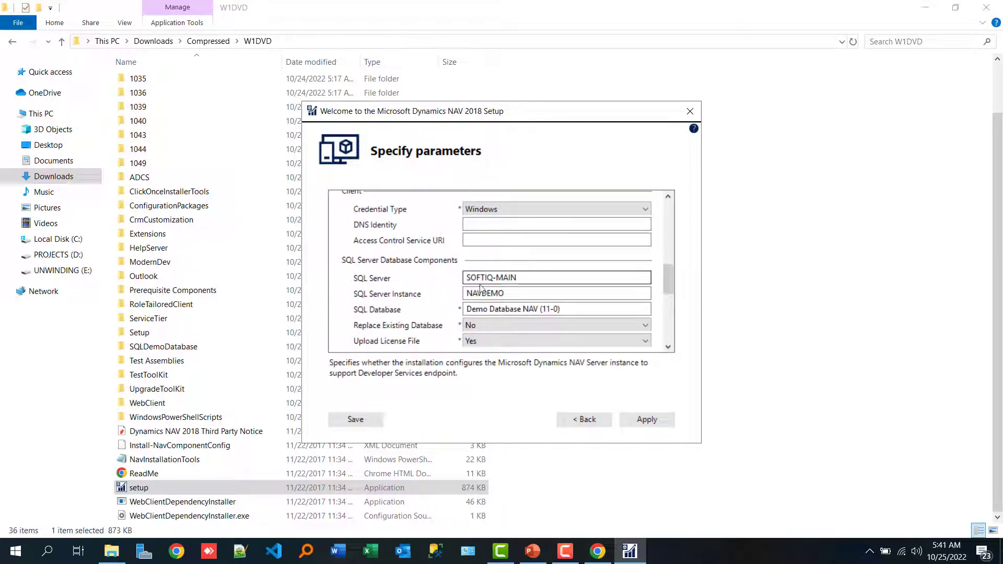
pyautogui.moveTo(510, 296); pyautogui.dragTo(488, 296)
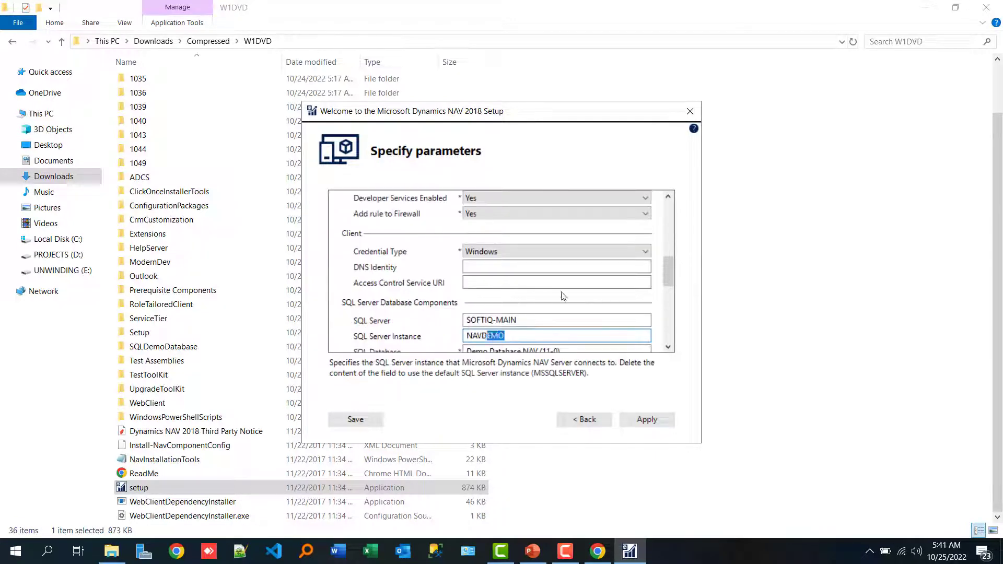
pyautogui.moveTo(667, 272); pyautogui.dragTo(667, 286)
pyautogui.click(522, 272)
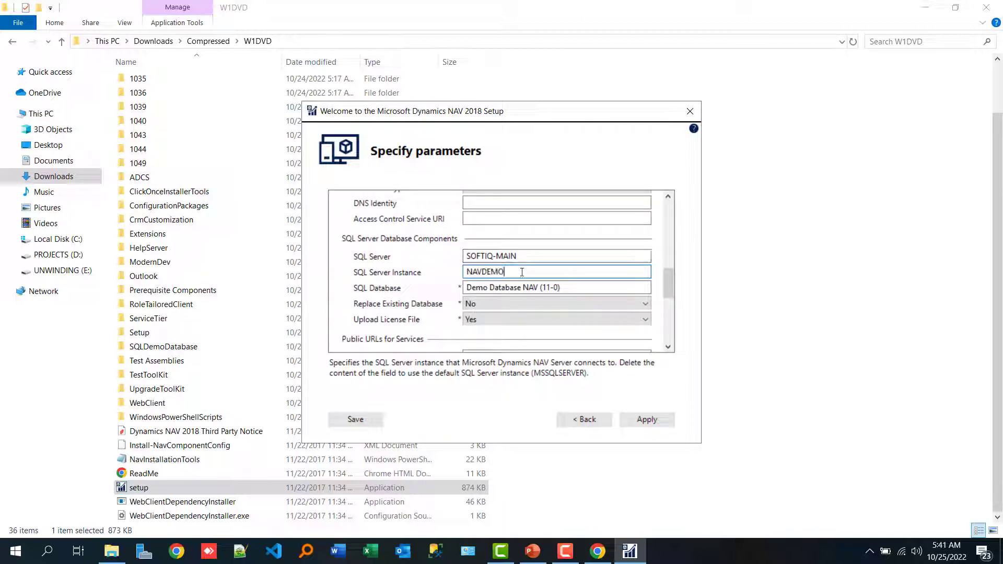
pyautogui.doubleClick(469, 273)
pyautogui.write('SOFTIQSQLSERVER')
pyautogui.click(486, 308)
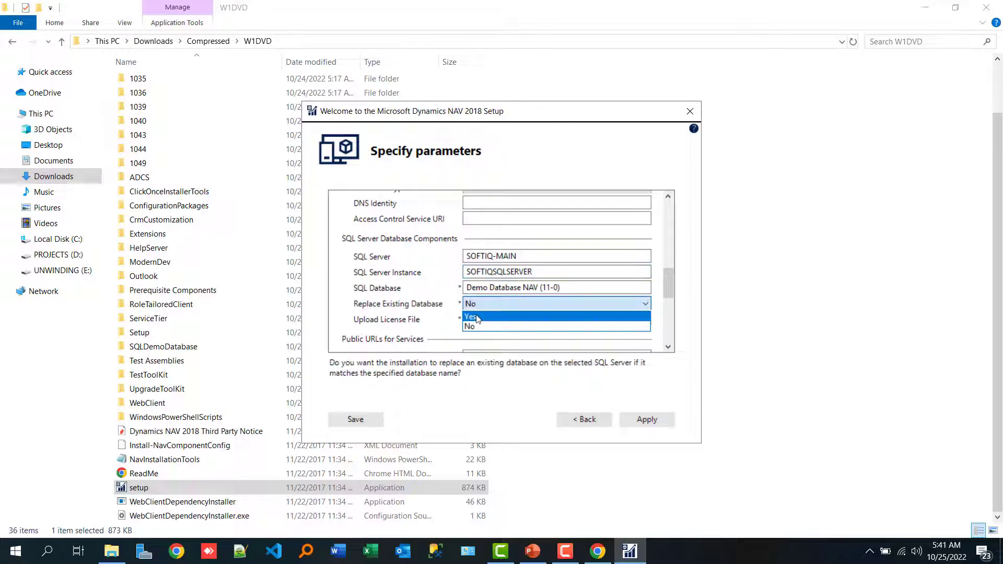
pyautogui.click(523, 326)
# Apply the parameters to install Microsoft Dynamics NAV 2018 and close the setup wizard once the installation completes.
pyautogui.moveTo(669, 285); pyautogui.dragTo(672, 334)
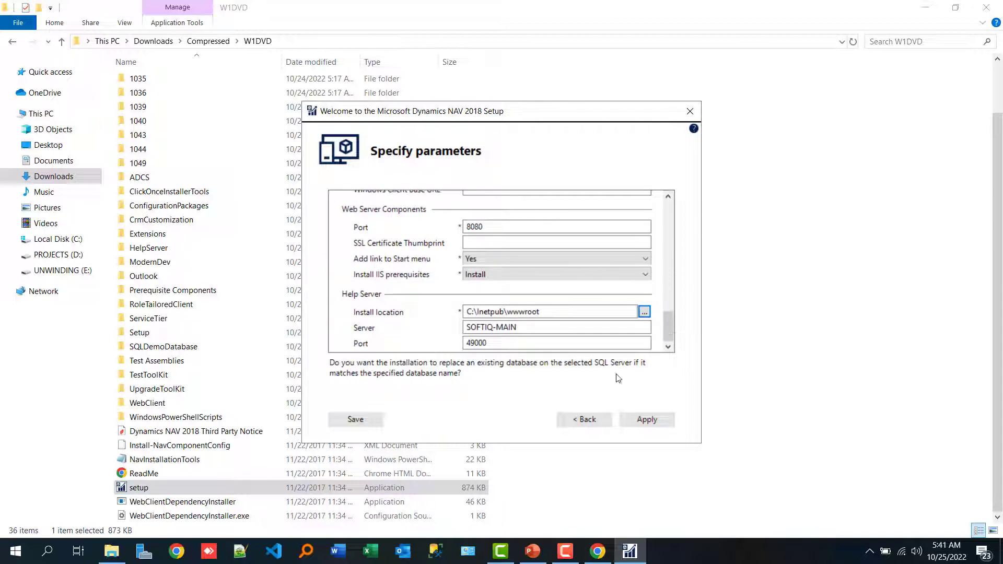
pyautogui.click(640, 421)
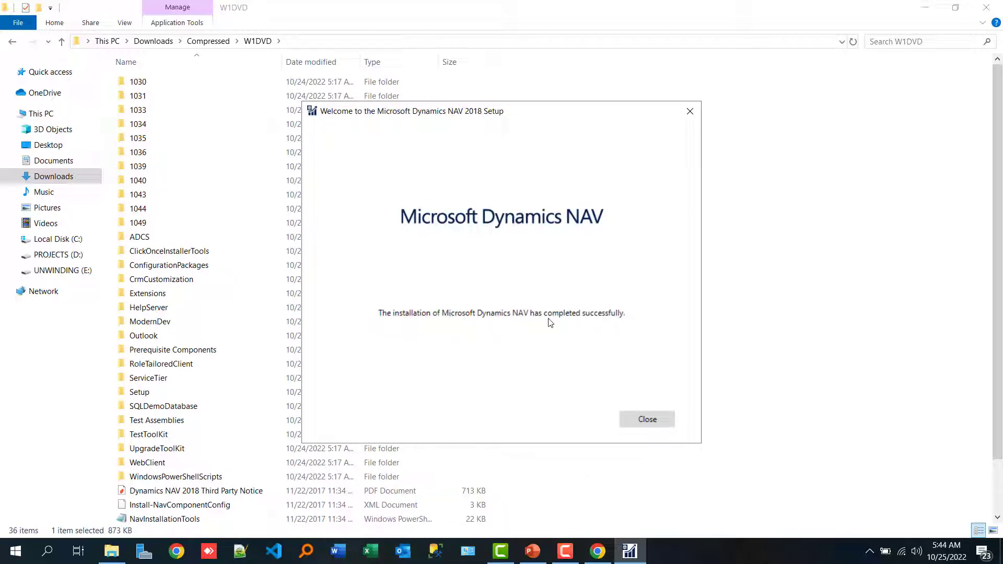
pyautogui.click(646, 419)
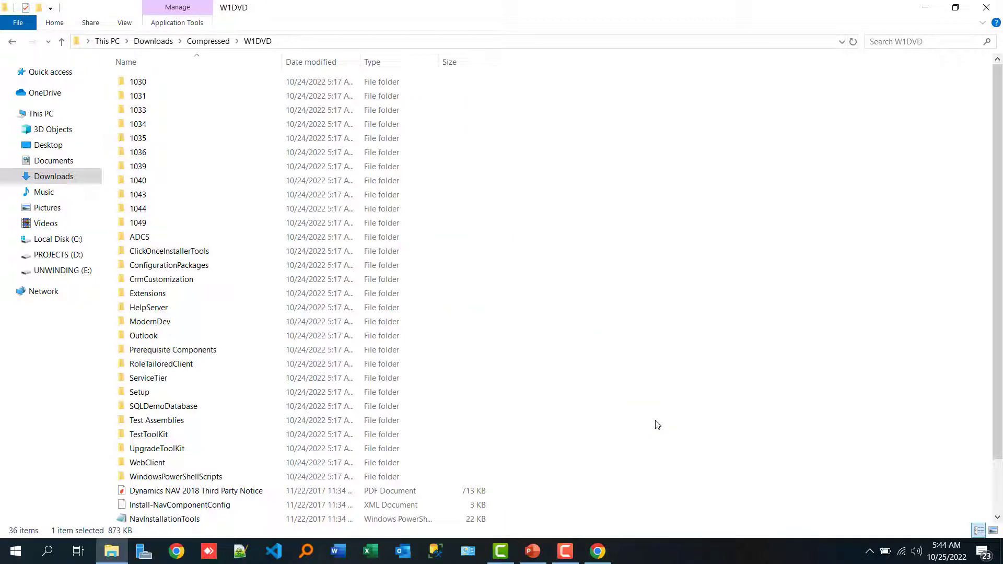
# Look through the installed Dynamics NAV 2018 programs and launch the Dynamics NAV 2018 client.
pyautogui.click(16, 551)
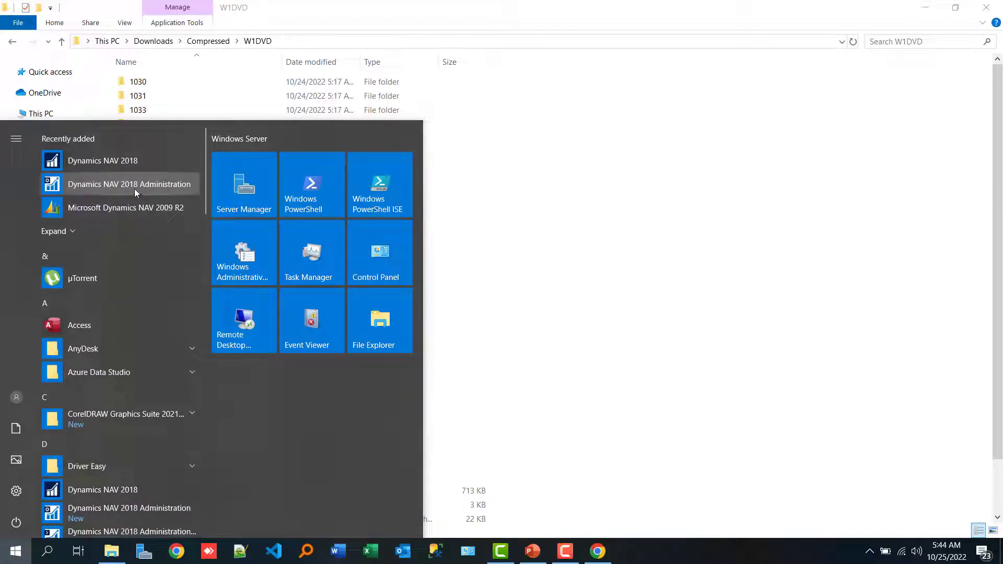
pyautogui.scroll(-1, 147, 362)
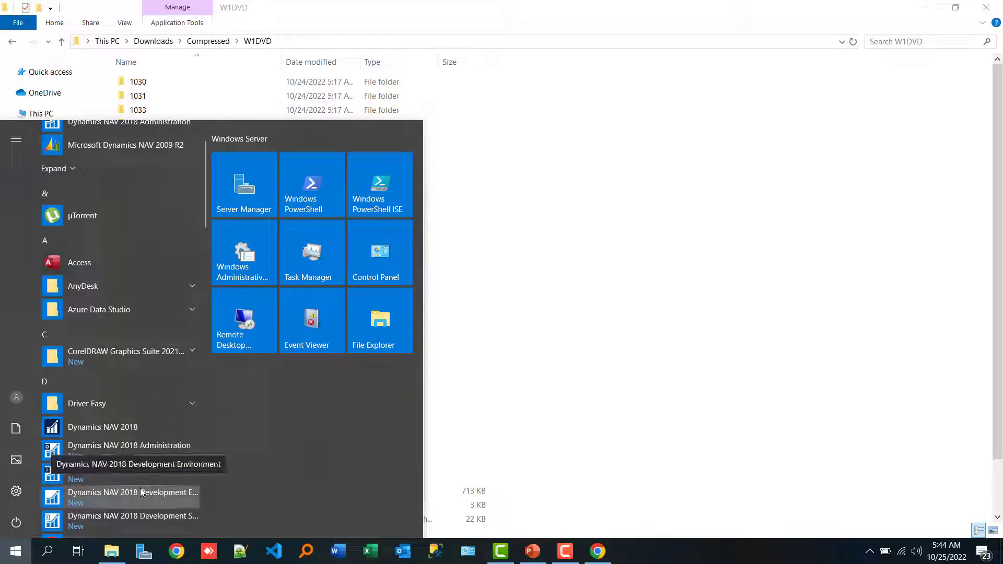
pyautogui.scroll(-1, 133, 492)
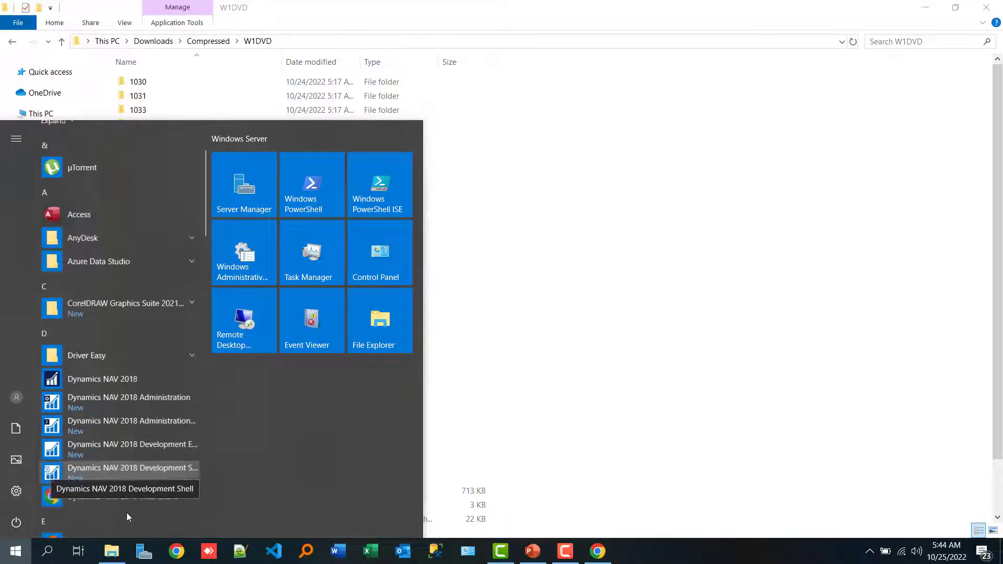
pyautogui.scroll(2, 121, 465)
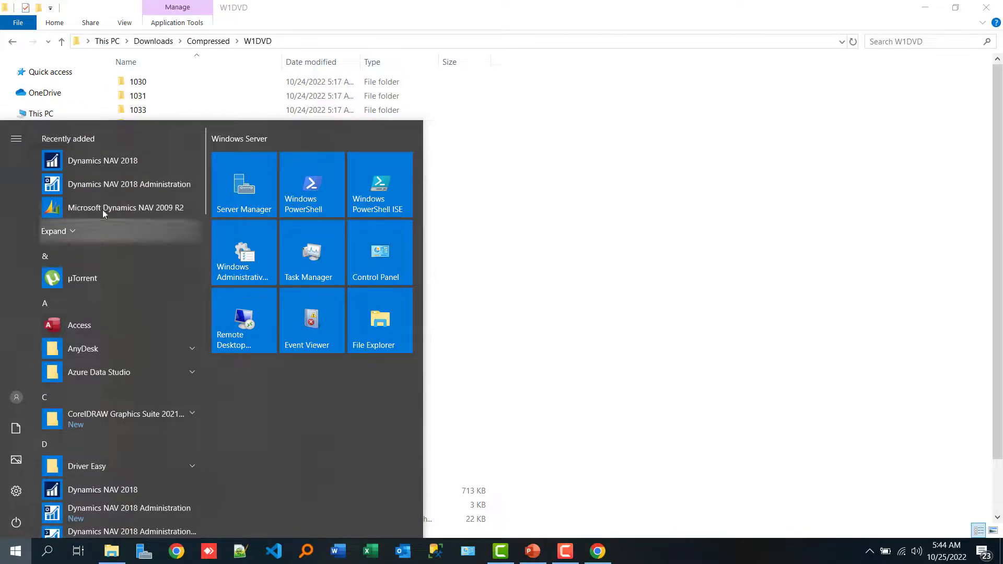
pyautogui.click(114, 162)
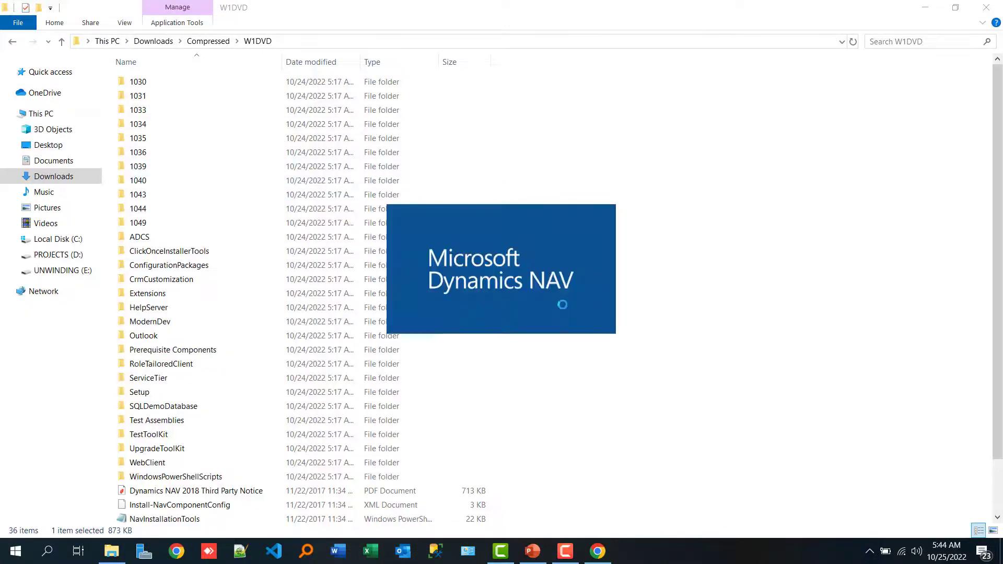